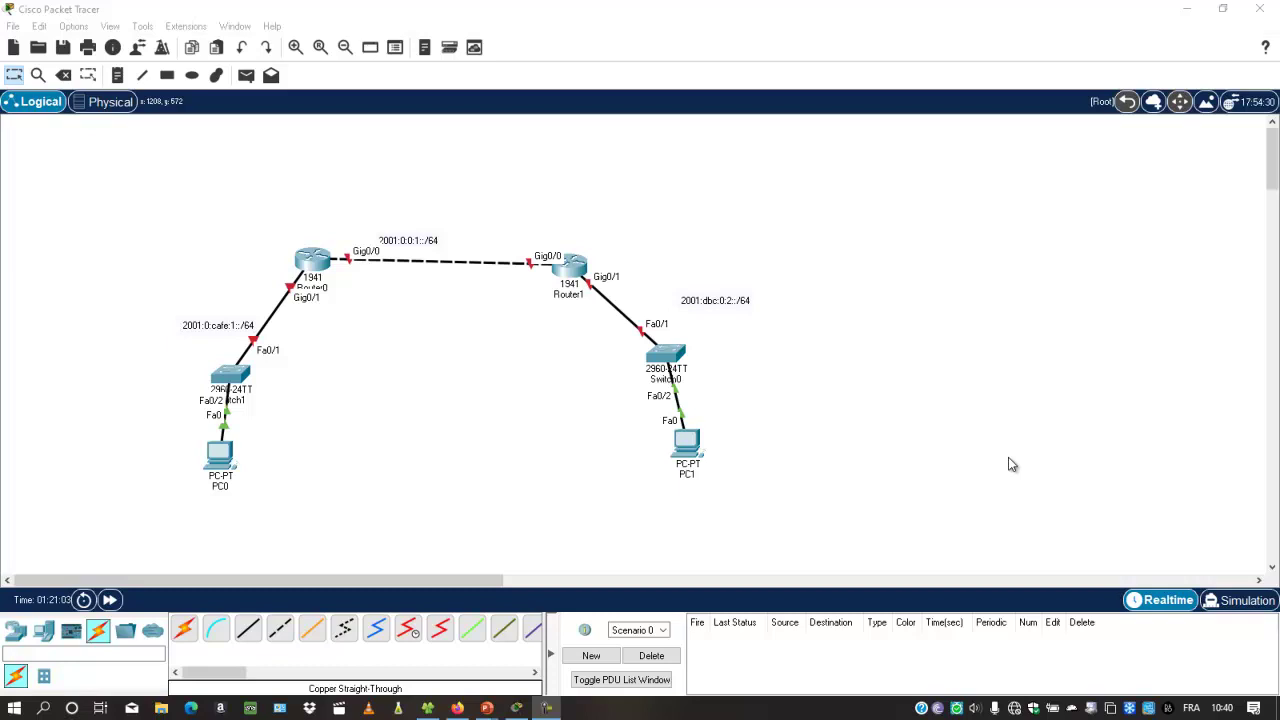
Open the Windows command prompt and run ipconfig to list the host's network adapter addresses
key("super+r")
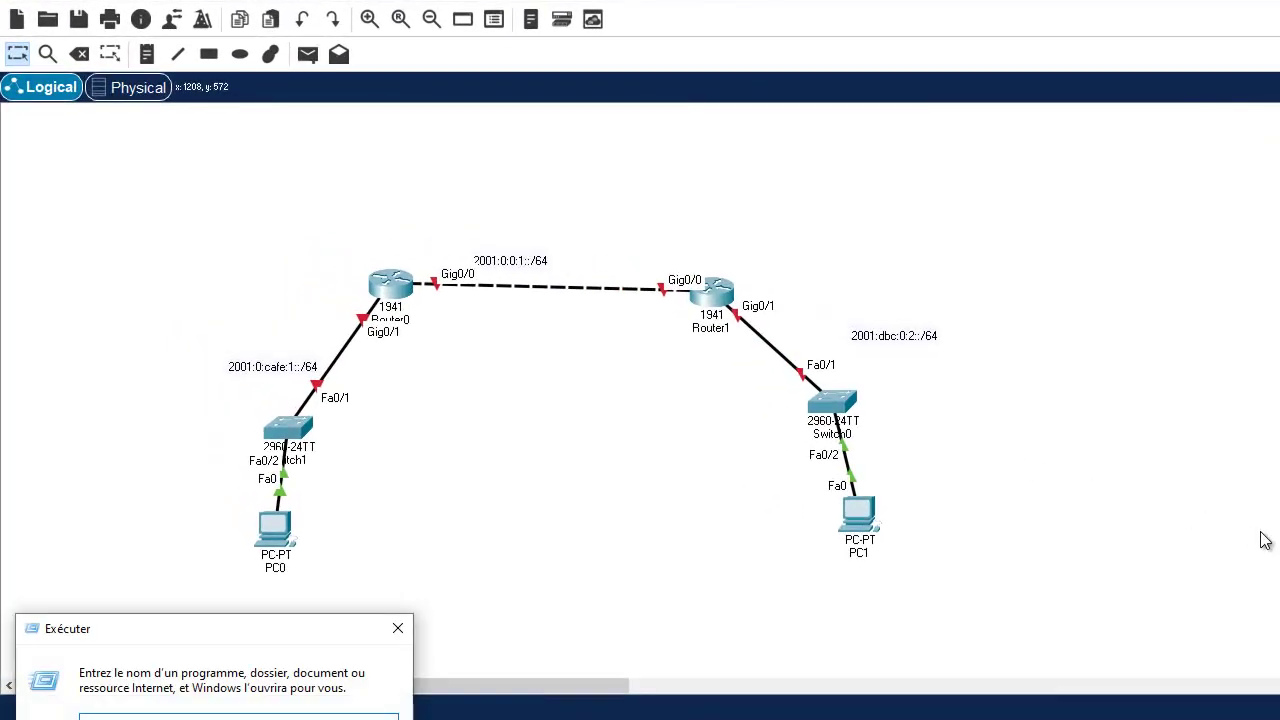
type("cmd")
key("Return")
type("pin")
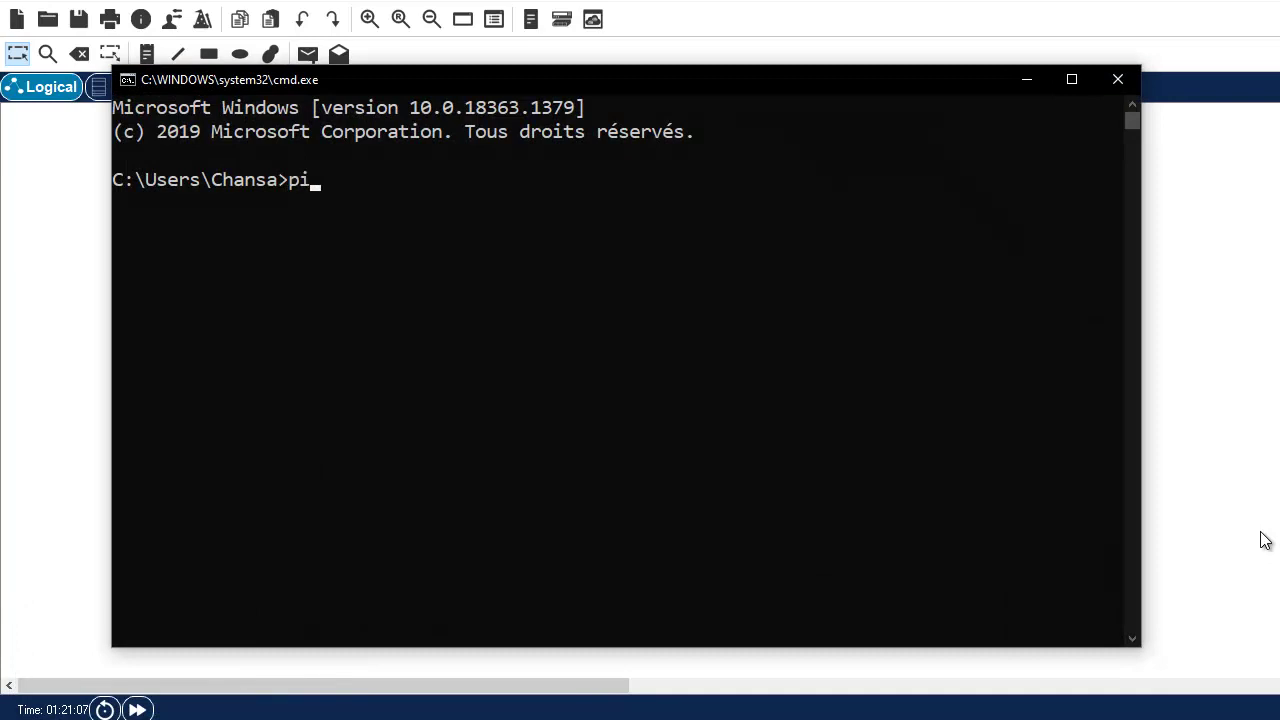
key("BackSpace")
key("BackSpace")
key("BackSpace")
type("ipcn")
key("BackSpace")
type("onfig")
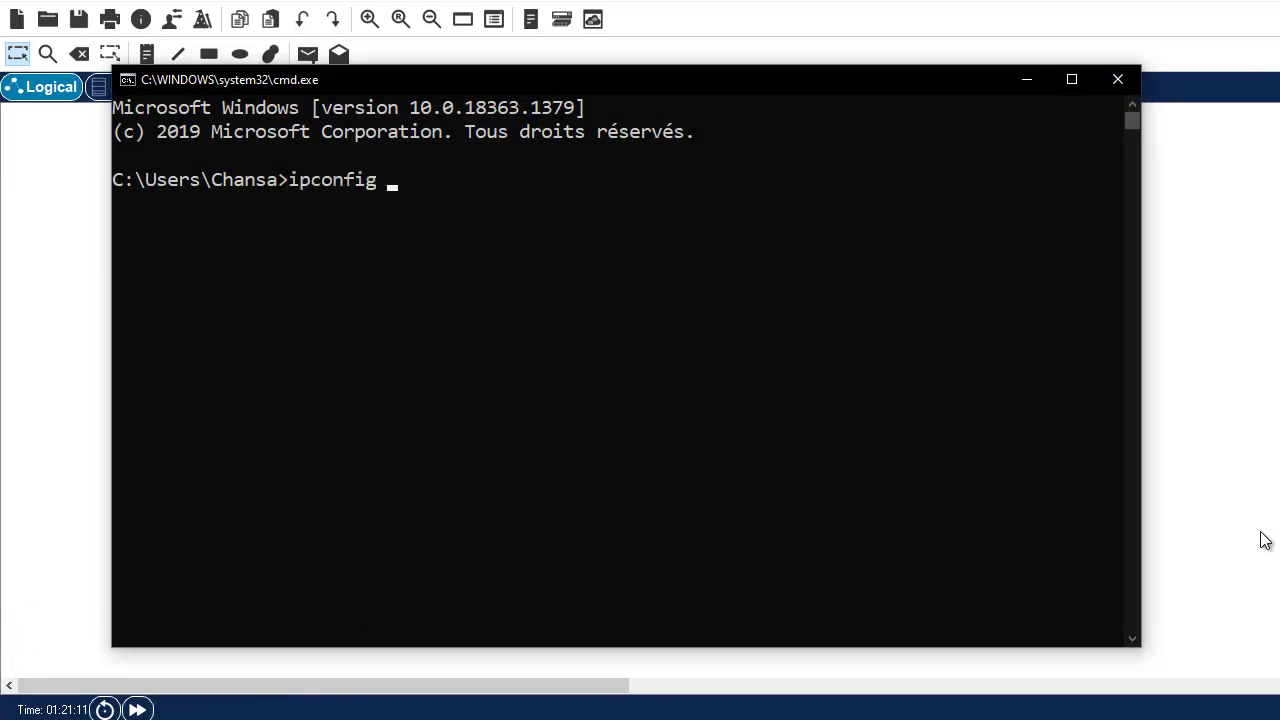
key("Return")
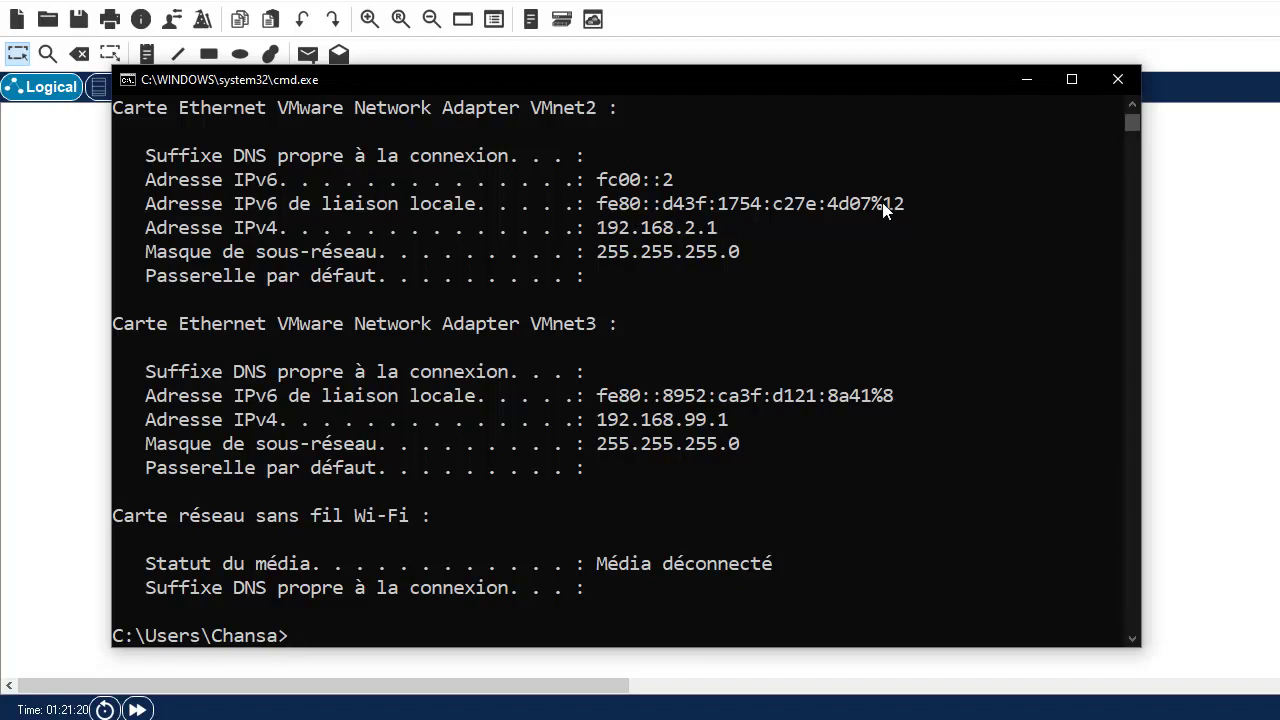
Examine the VMnet2 adapter's link-local IPv6 address and its zone identifier, and close the command prompt
mouse_move(883, 183)
left_mouse_down()
mouse_move(883, 170)
mouse_move(877, 200)
left_mouse_up()
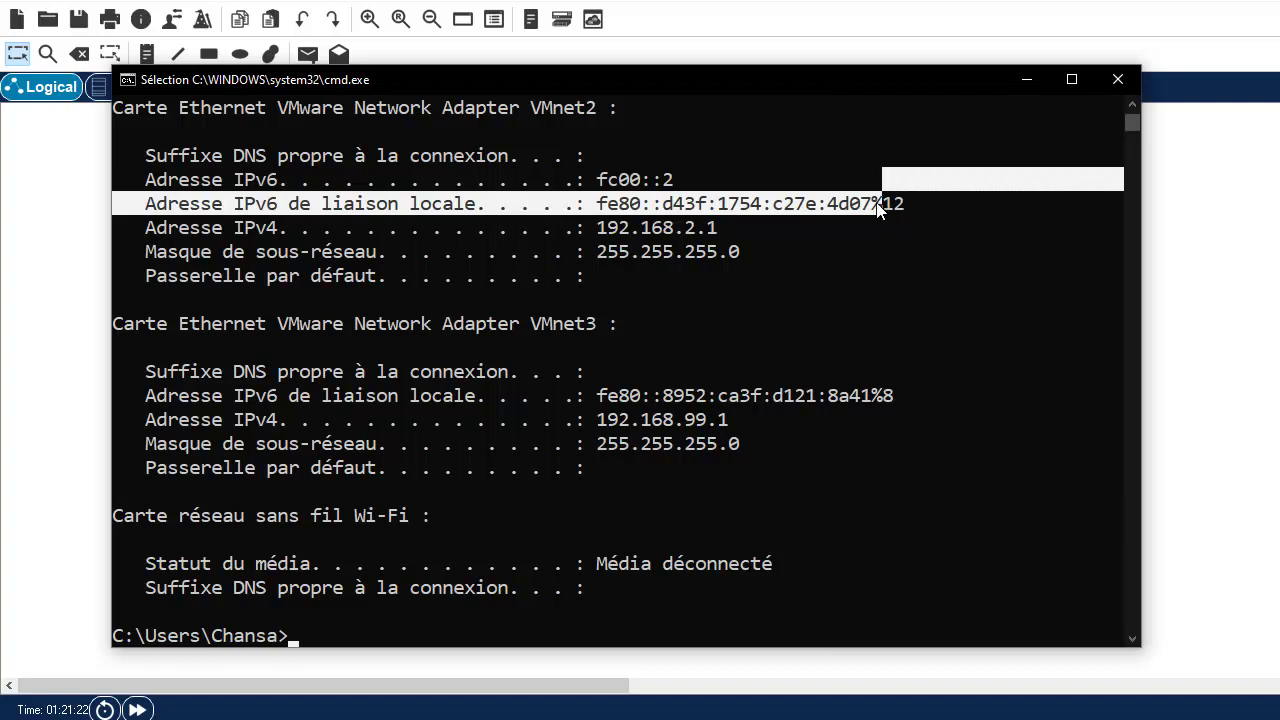
left_click(887, 205)
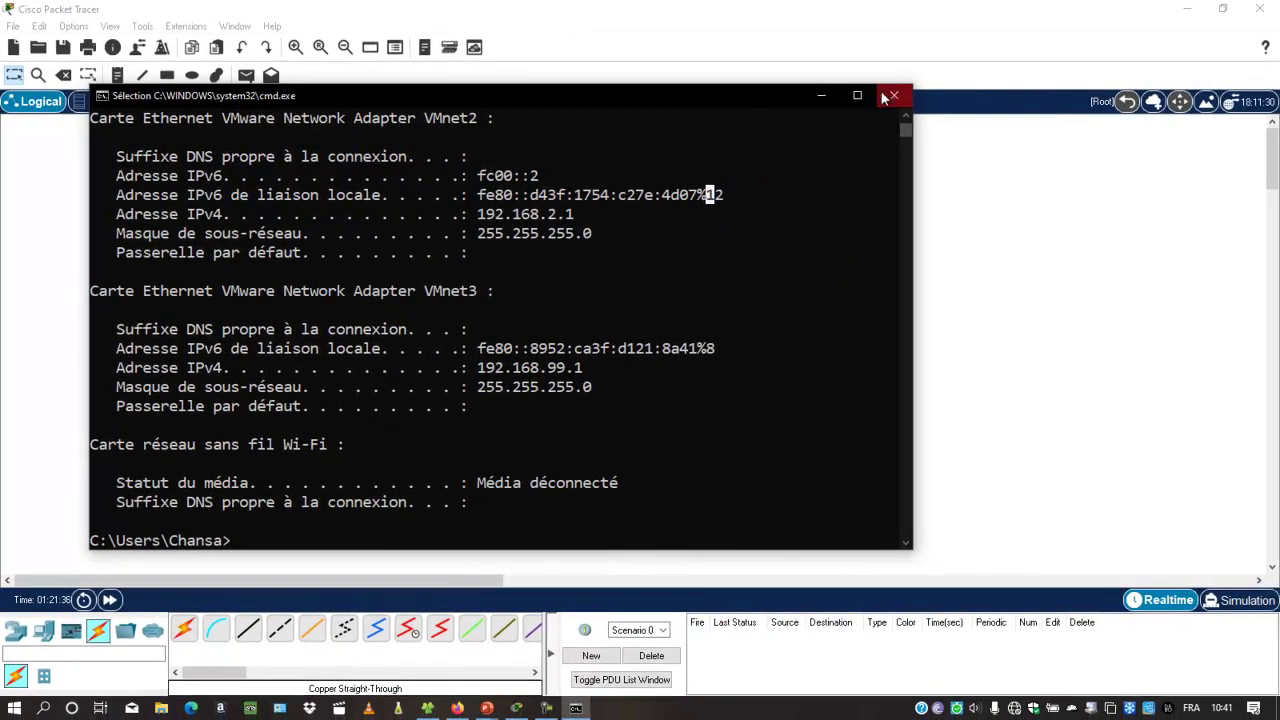
left_click(893, 95)
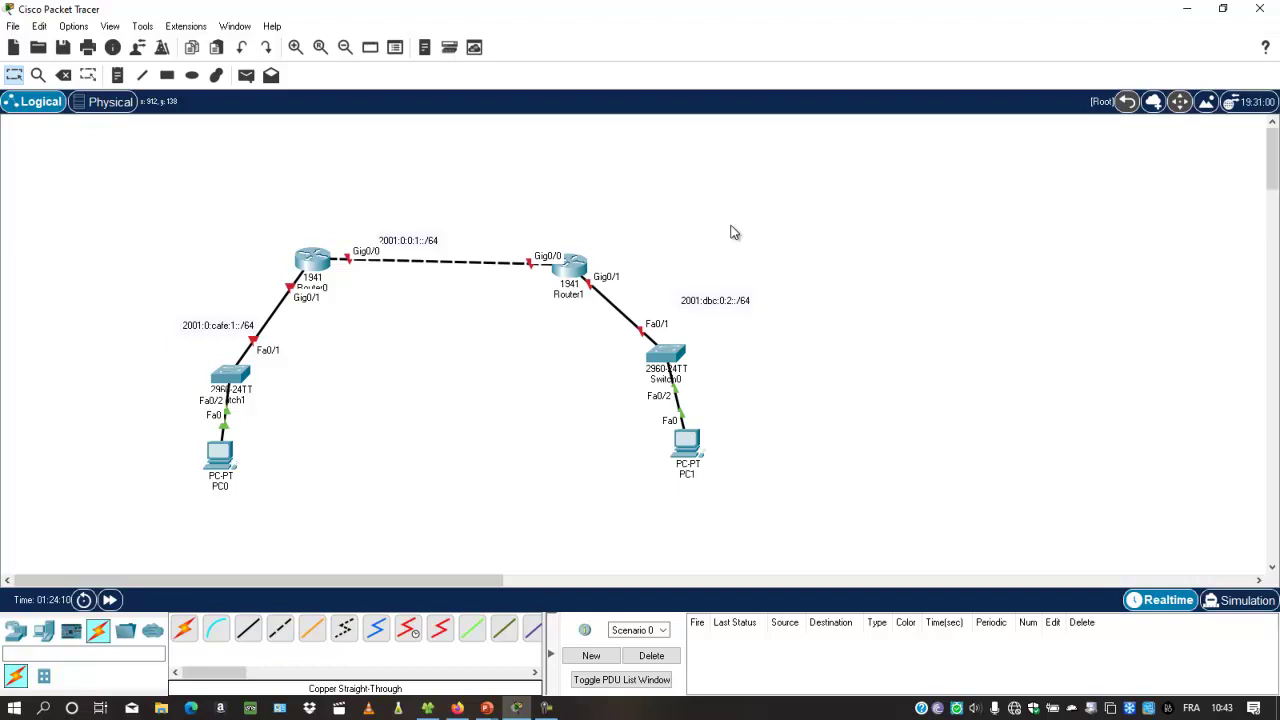
Open Router0's command line, widen its window, and enter privileged EXEC mode
left_click(312, 260)
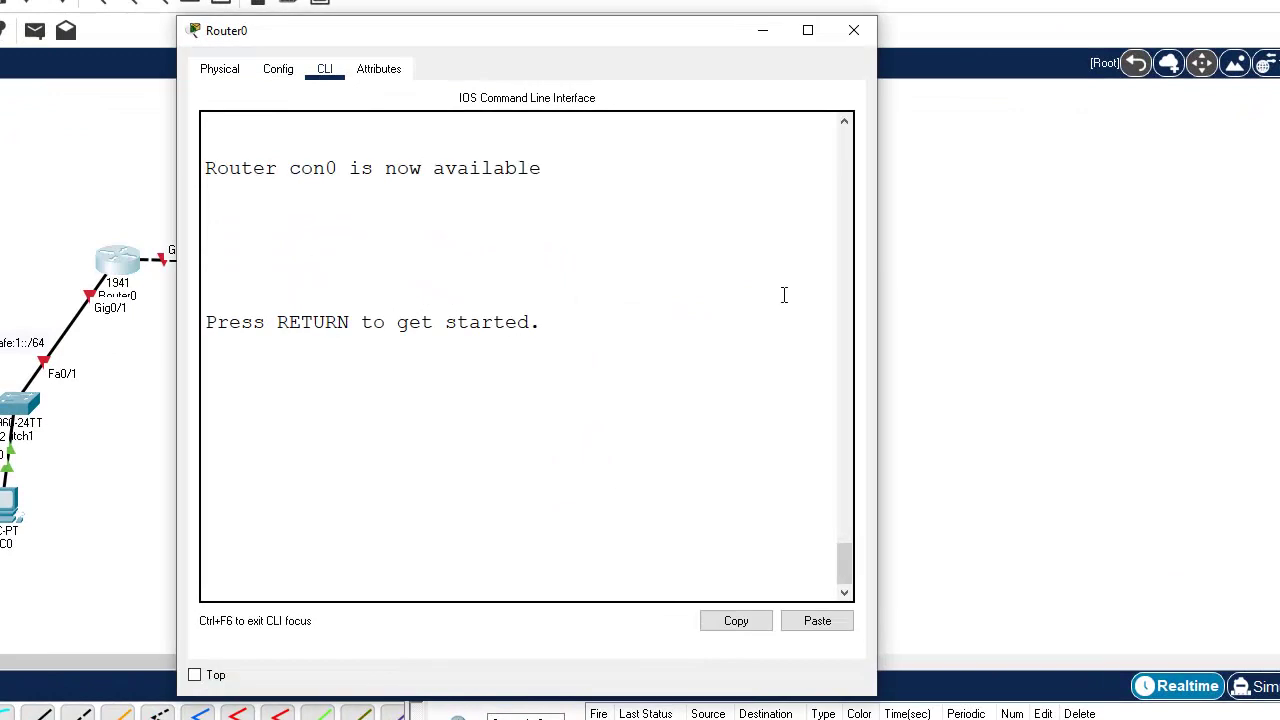
left_click_drag(877, 291, 1106, 281)
left_click(911, 370)
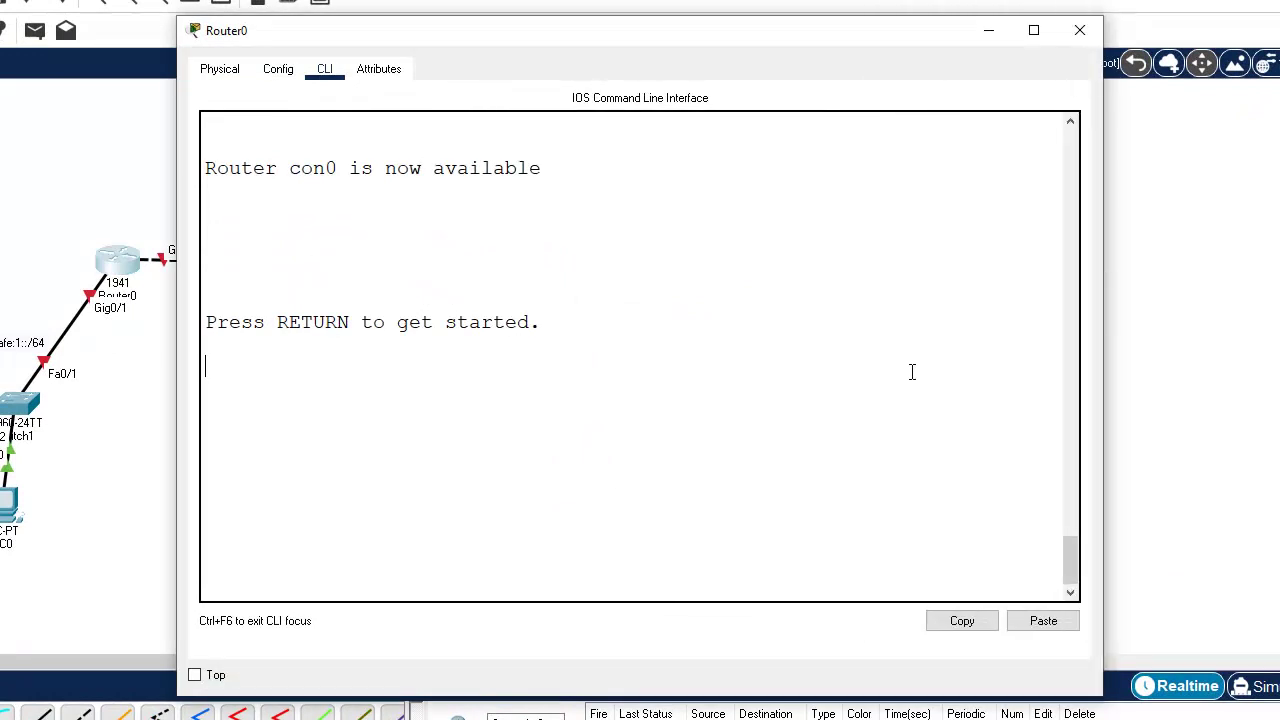
key("Return")
key("Return")
key("Return")
type("en")
key("Return")
Display Router0's IPv6 interface summary with show ipv6 interface brief
type("s")
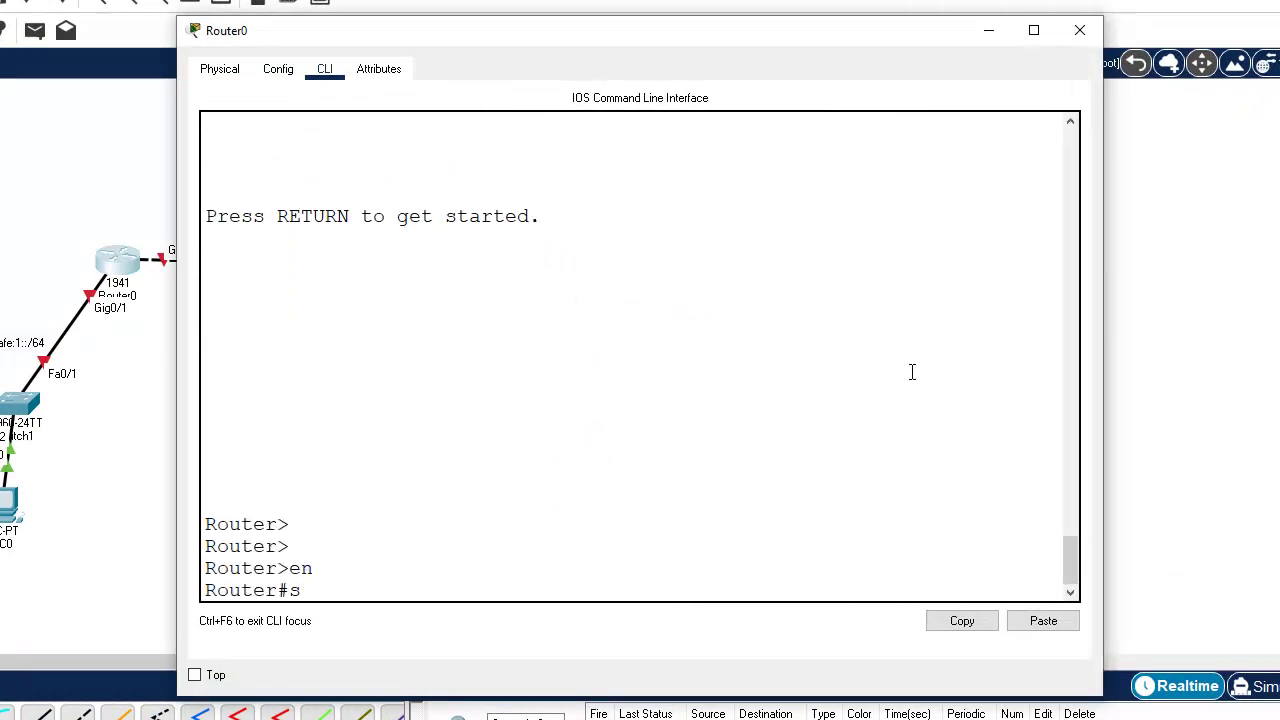
type("h")
key("Tab")
type("ipv6")
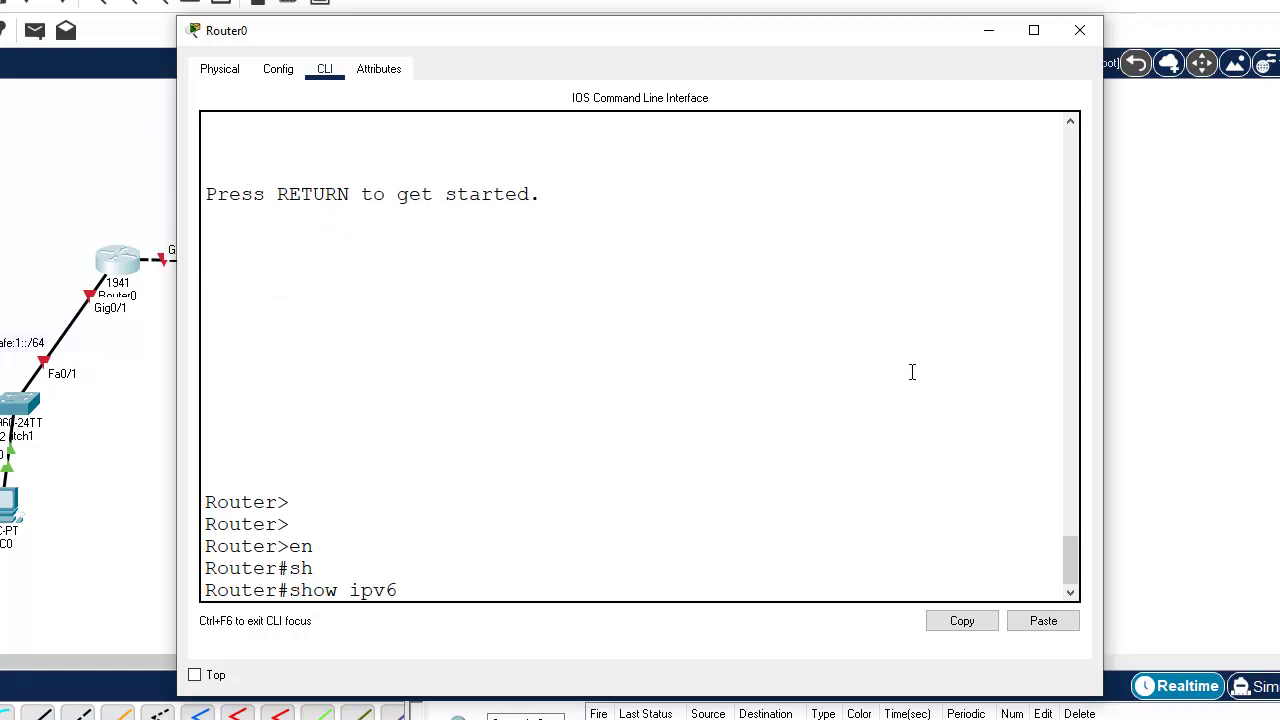
type(" int")
key("Tab")
type("b")
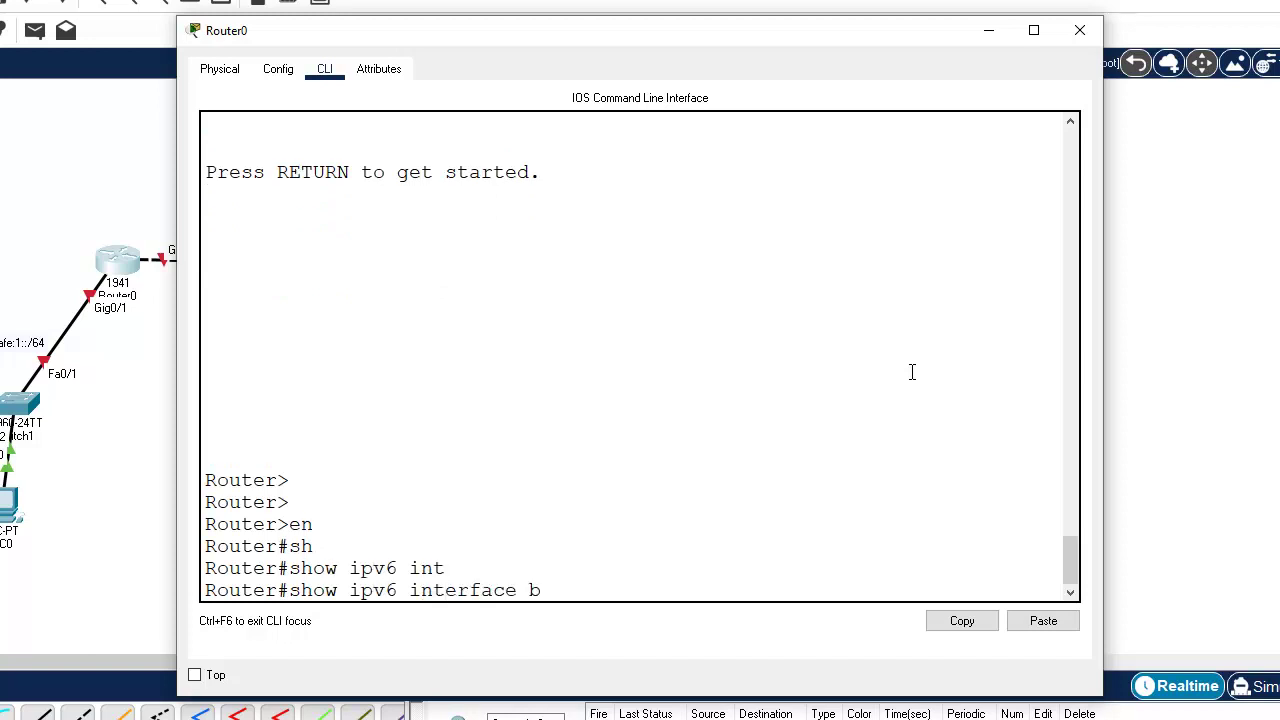
type("r")
key("Tab")
key("Return")
key("Return")
key("Return")
Enter global configuration mode on Router0 with conf t
type("conif")
key("Tab")
type("t")
key("BackSpace")
key("BackSpace")
key("BackSpace")
type("f t")
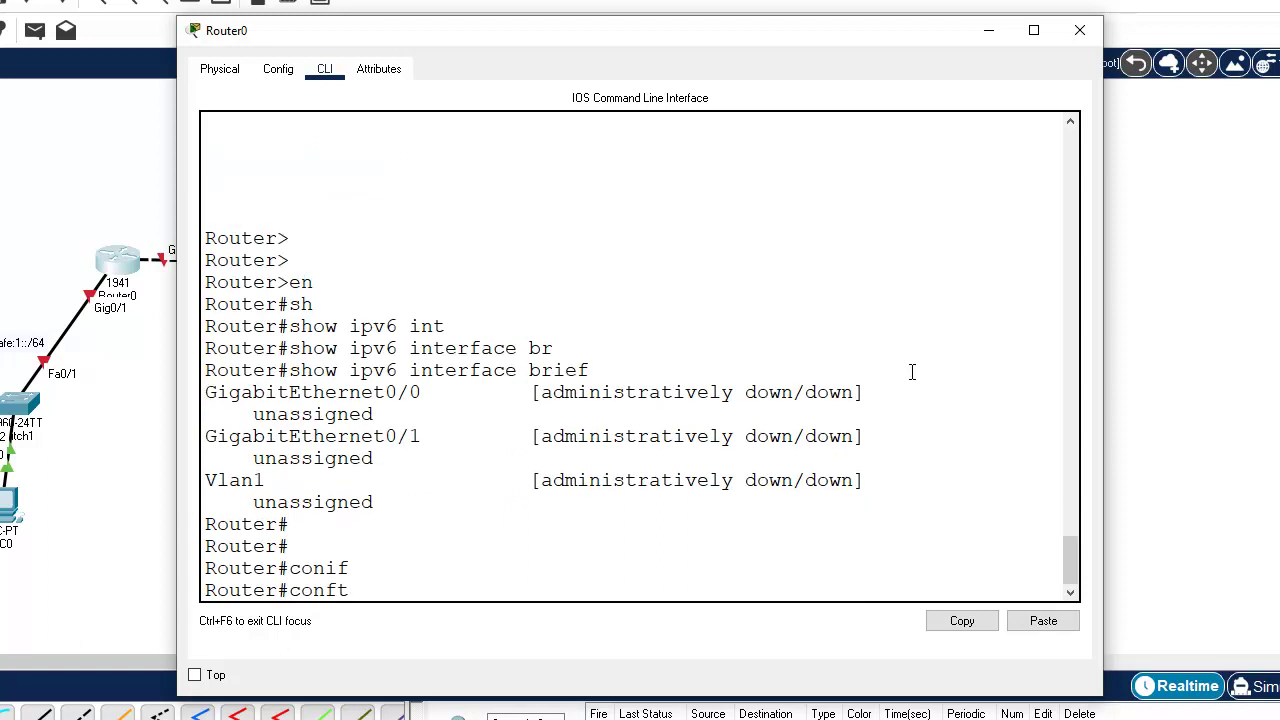
key("Return")
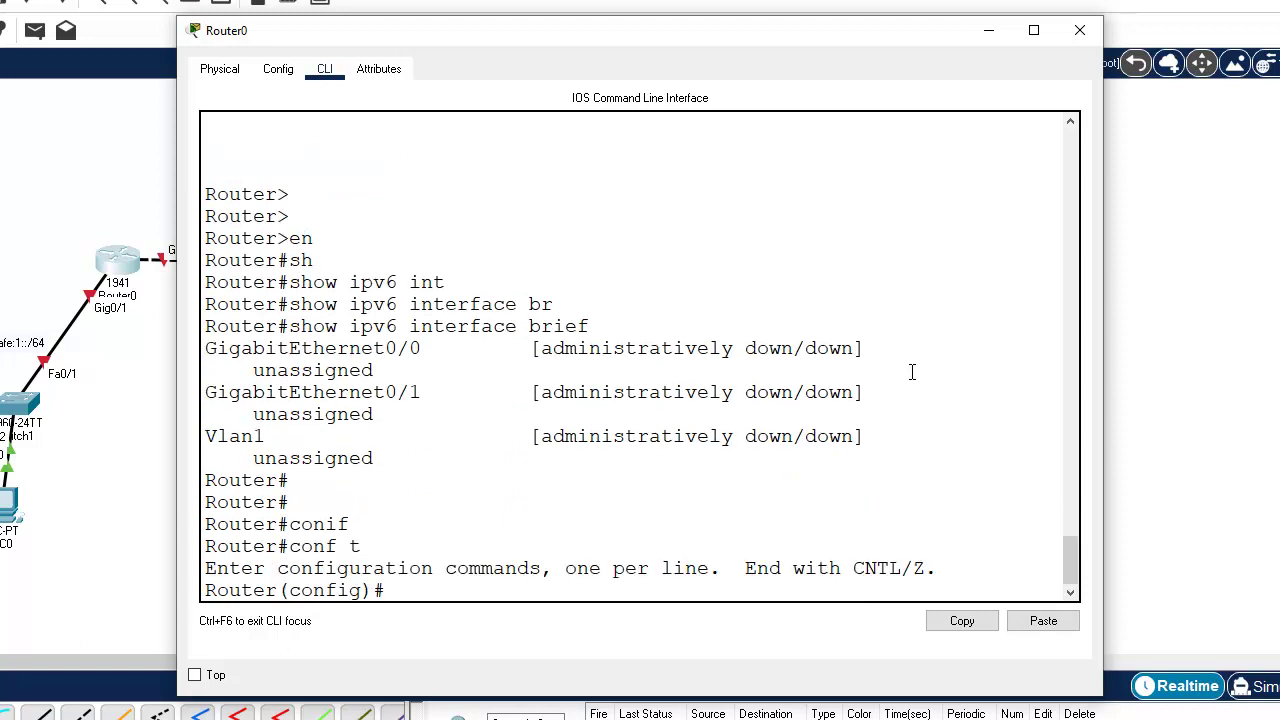
Enter interface configuration for GigabitEthernet 0/1 on Router0
type("int")
key("Tab")
type("g")
key("Tab")
type("00/")
key("BackSpace")
key("BackSpace")
type("/1")
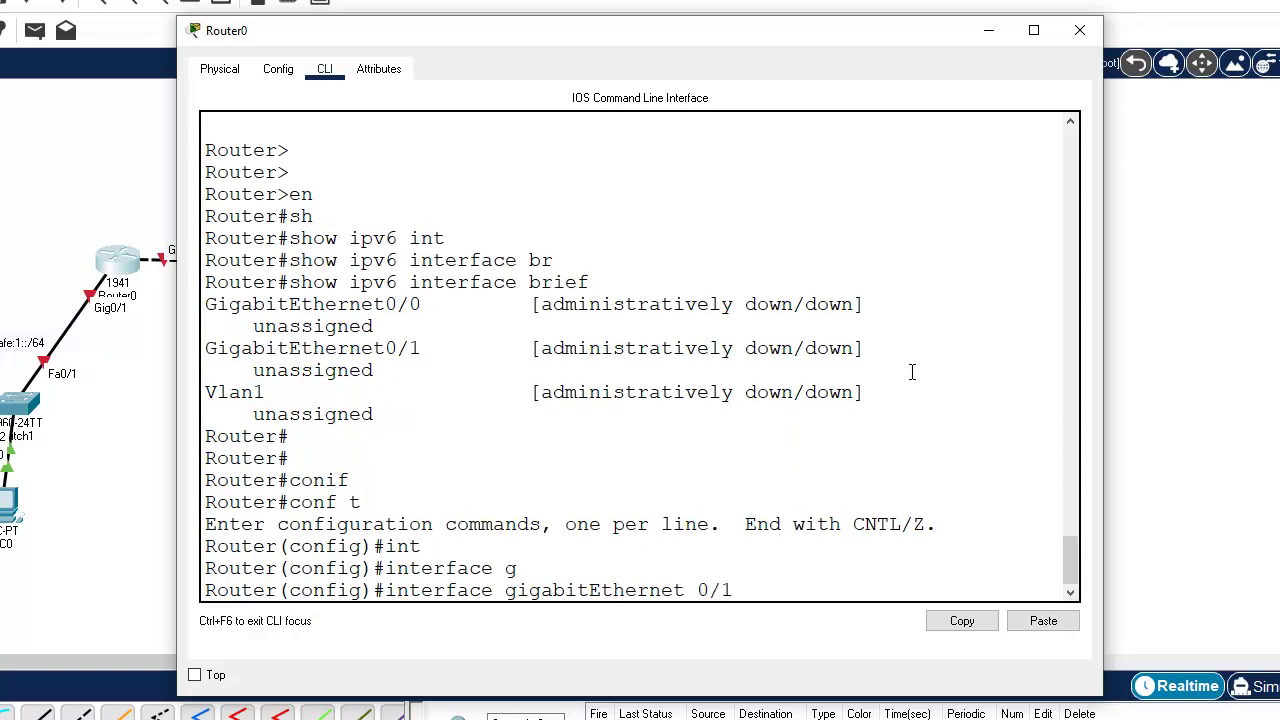
key("Return")
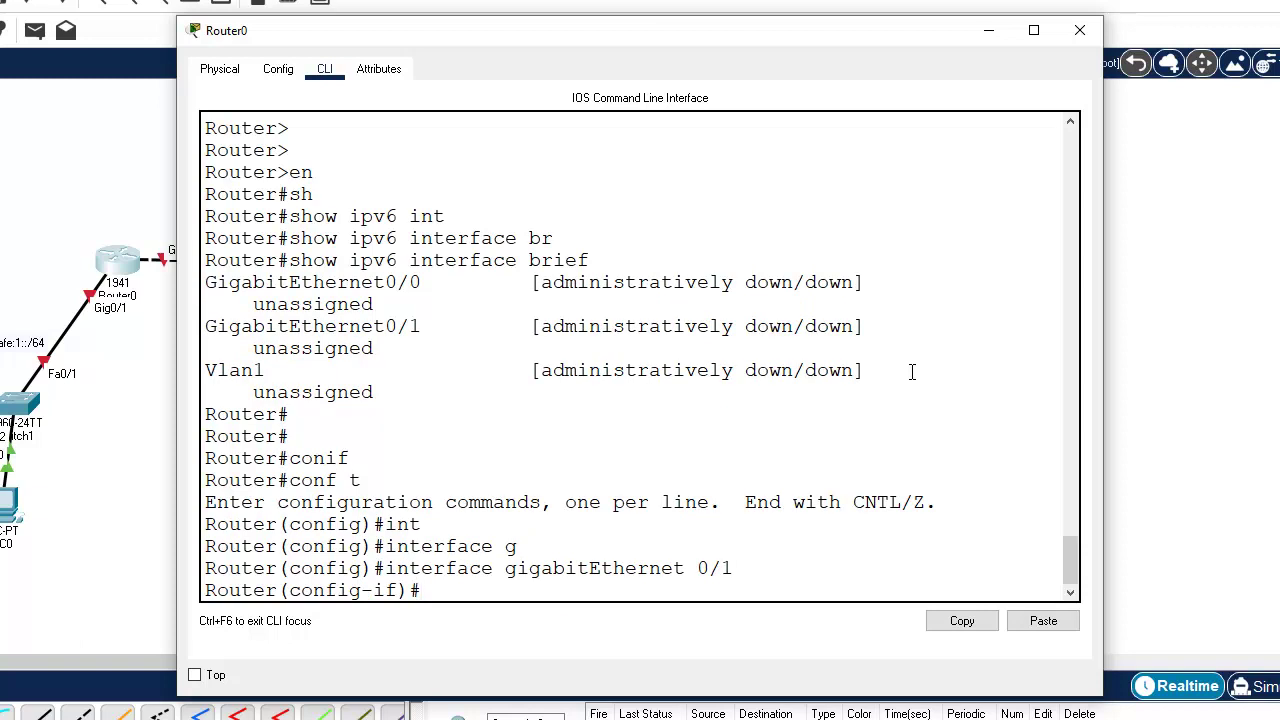
Assign fe80::1 as the link-local IPv6 address of Router0's GigabitEthernet 0/1 interface
type("ipv6 add")
key("Tab")
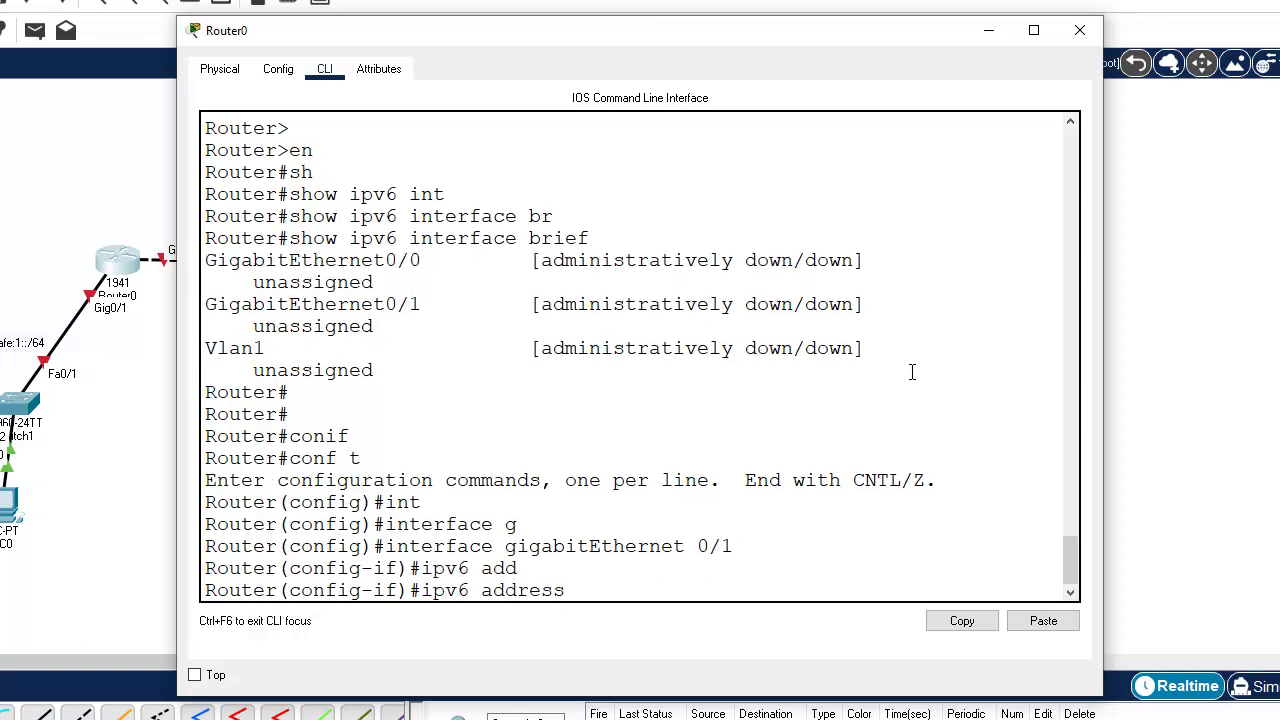
type("fe80::1 k")
key("BackSpace")
type("lin")
key("Tab")
key("Return")
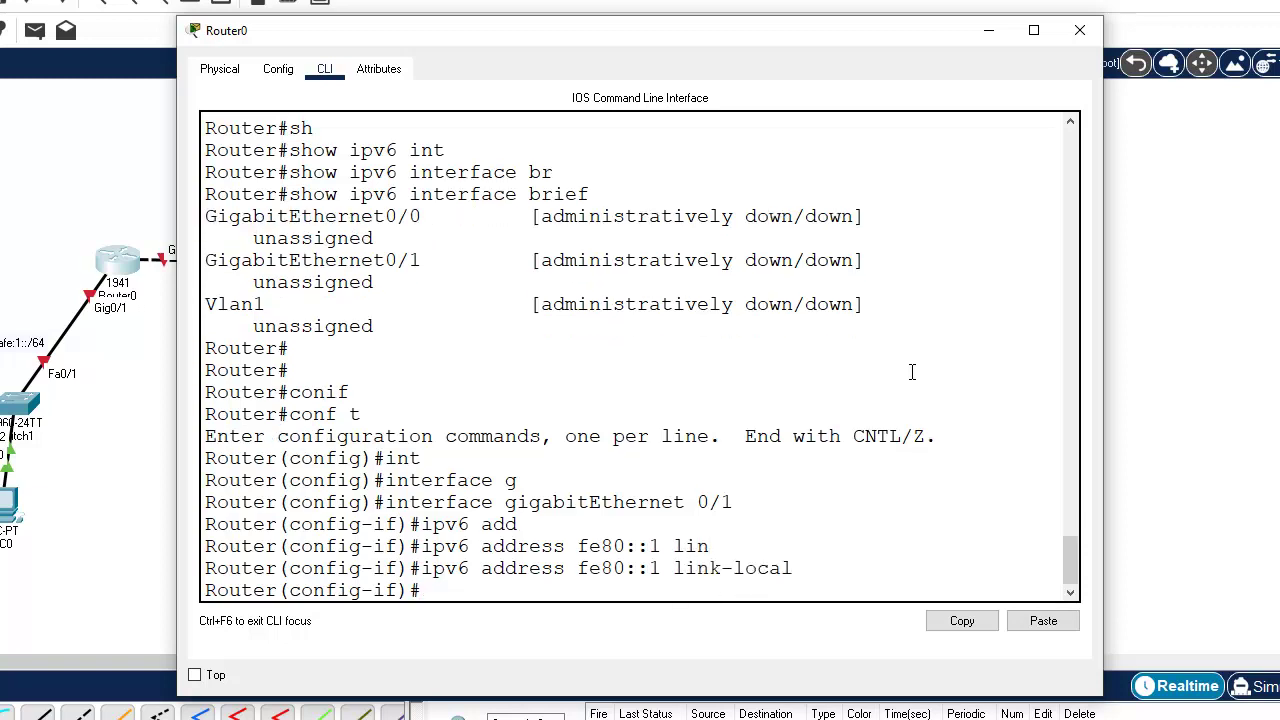
Enable Router0's GigabitEthernet 0/1 interface with no shutdown
type("no sh")
key("Tab")
key("Return")
key("Return")
Check the address and status of GigabitEthernet 0/1 with do show ipv6 int brief
type("do ")
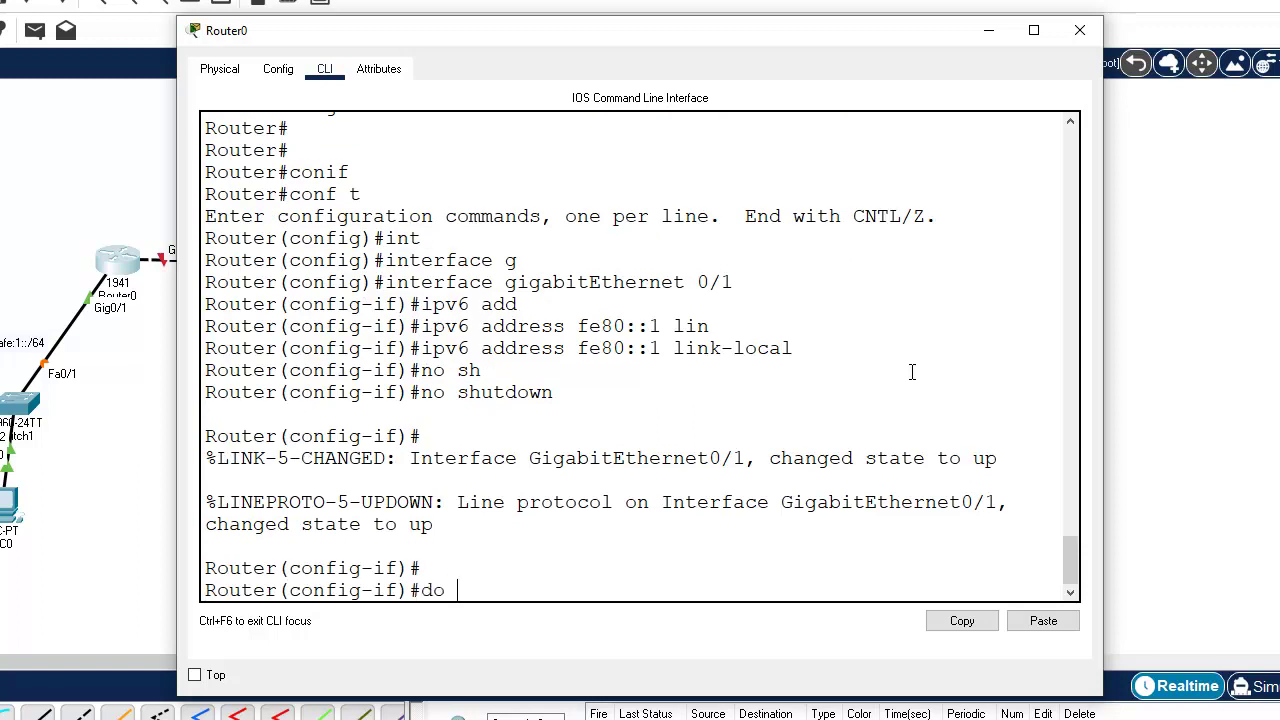
type("show ipv6 int breif")
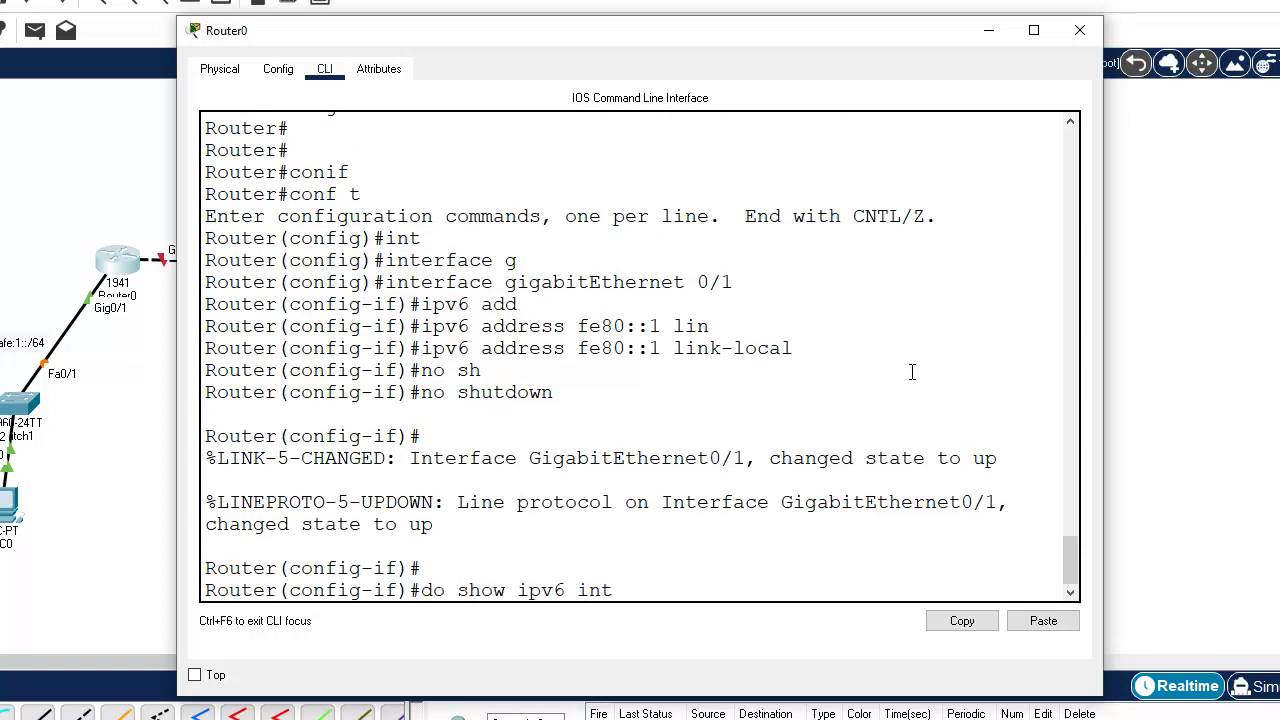
key("BackSpace")
key("BackSpace")
key("BackSpace")
type("ief")
key("Return")
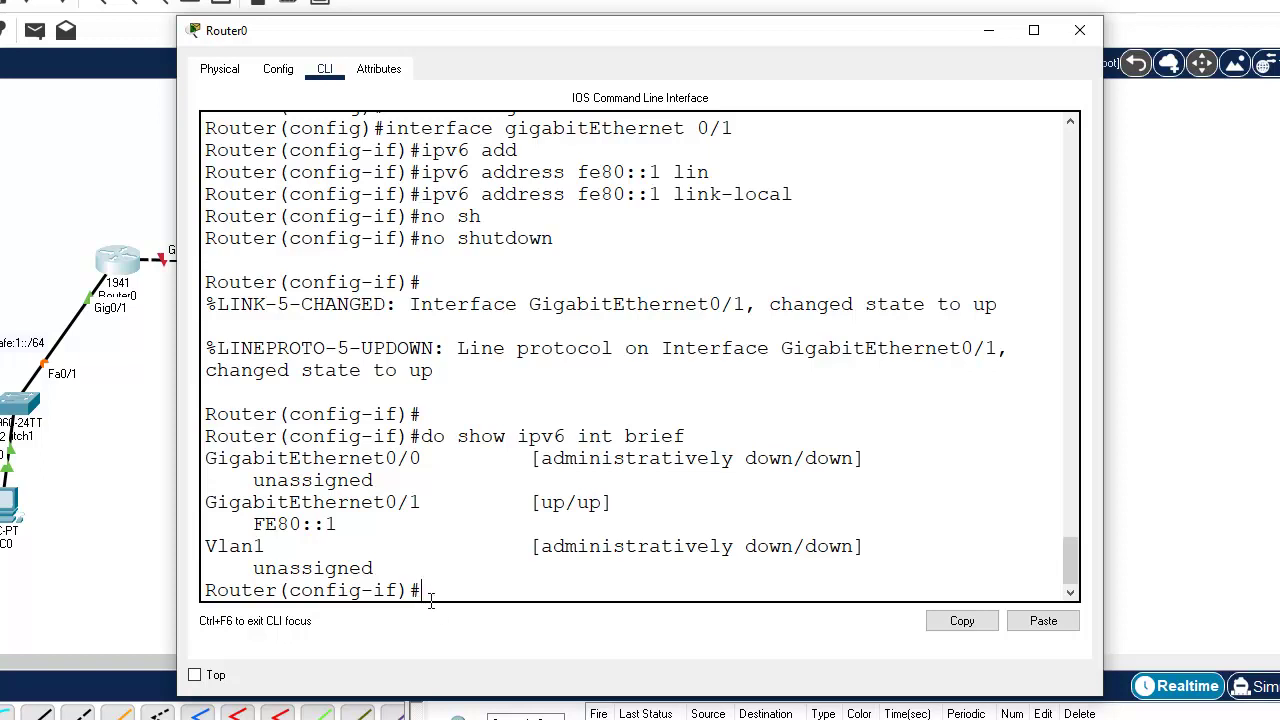
Configure Router0's g0/0 interface to obtain its IPv6 address automatically with ipv6 address autoconfig
type("int g0/0")
key("Return")
type("ipv")
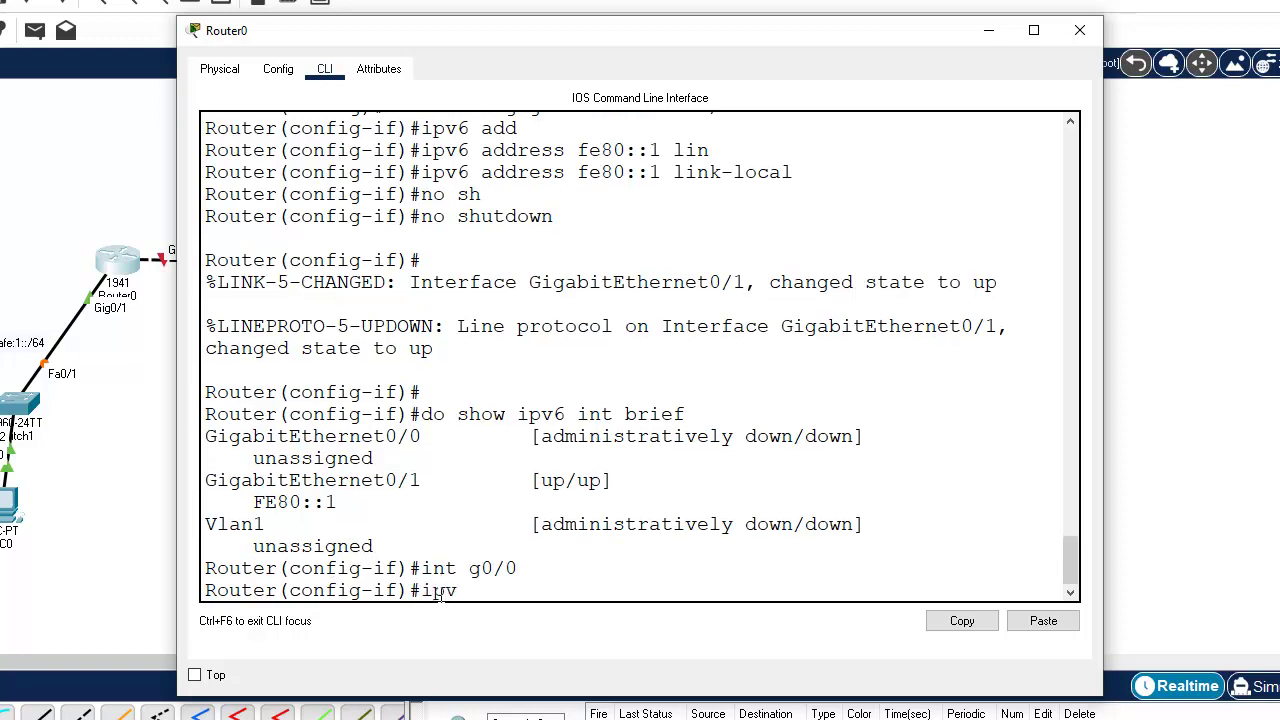
type("6 ad")
key("BackSpace")
type("d")
key("Tab")
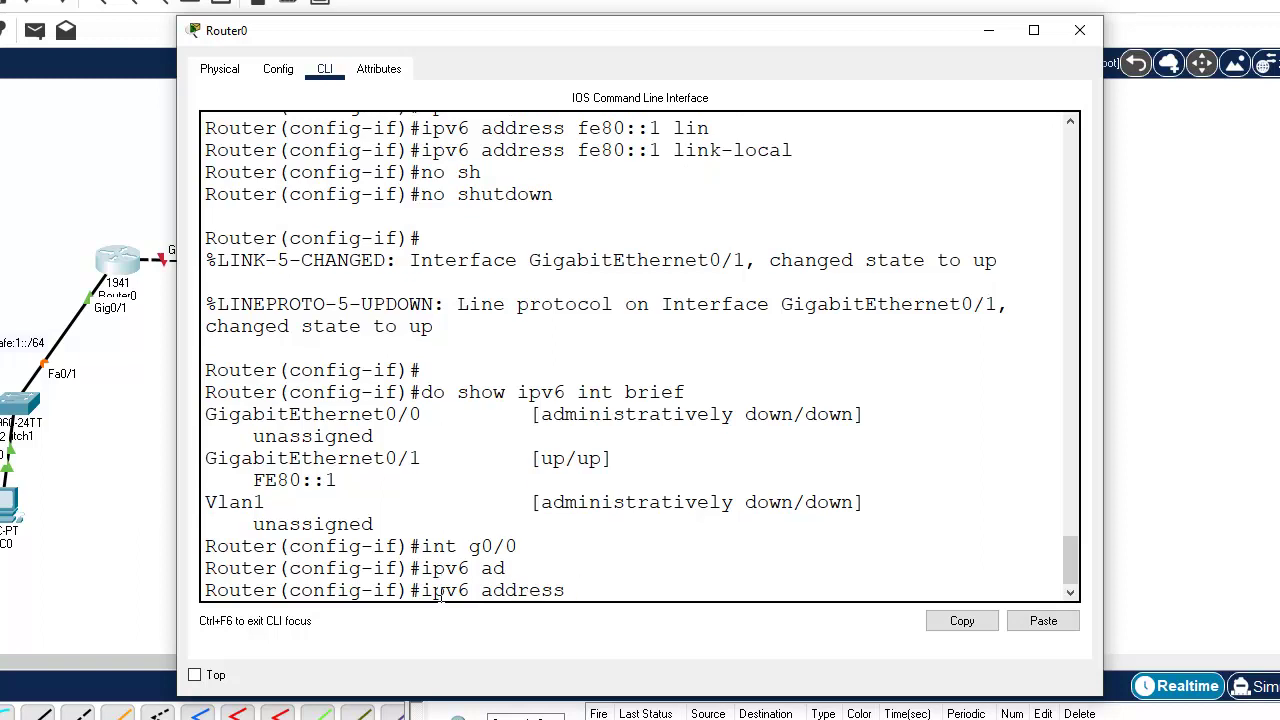
type("aut")
key("Tab")
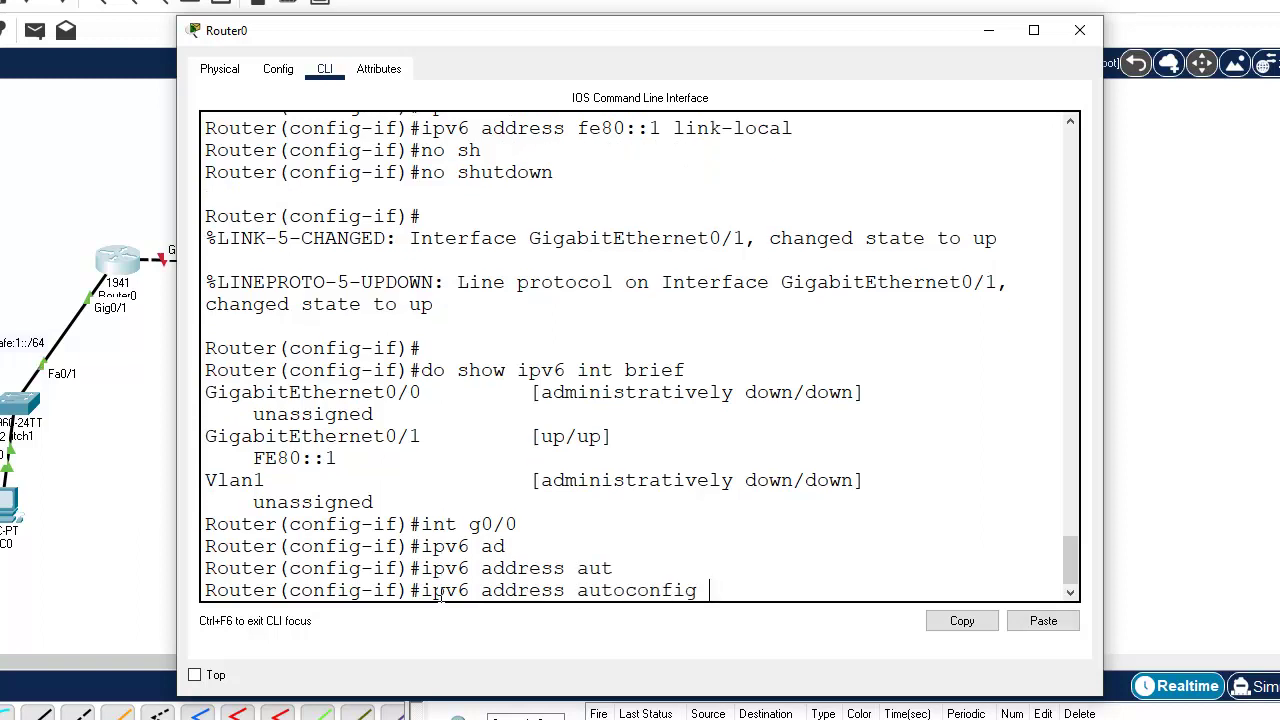
key("Return")
key("Return")
type("no dh")
key("Return")
key("Return")
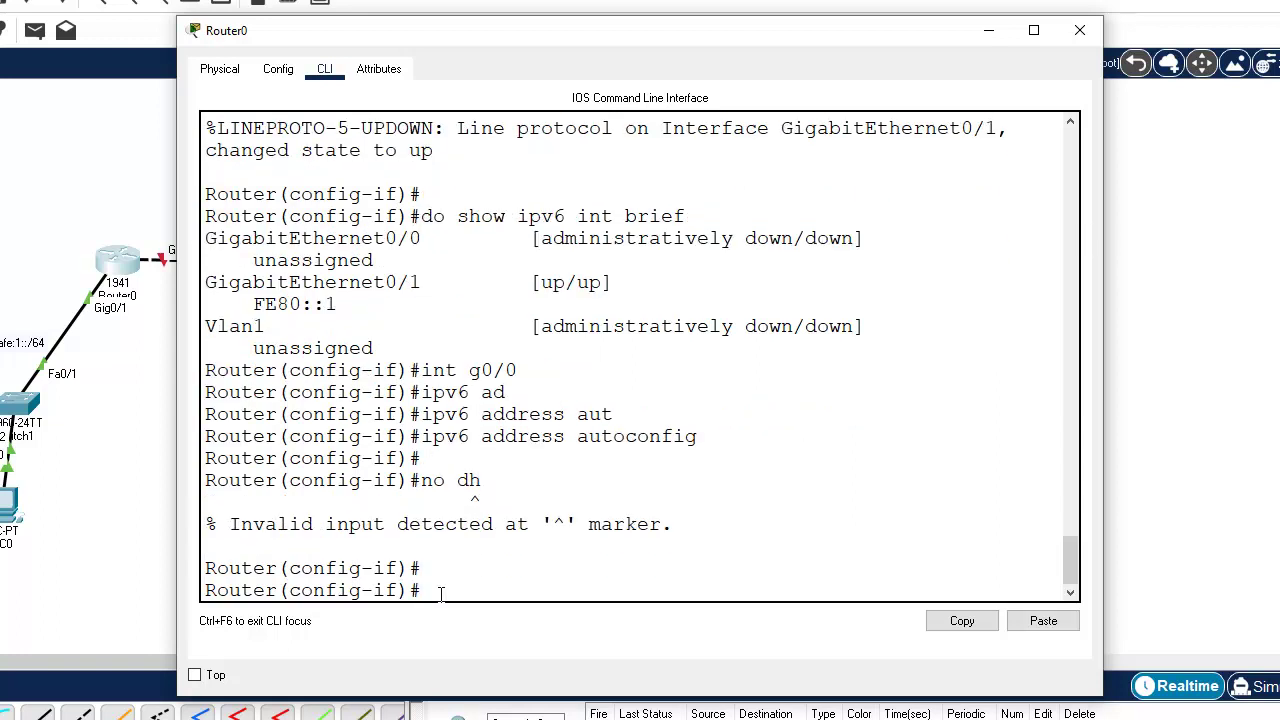
Enable Router0's GigabitEthernet 0/0 interface with no shutdown
type("no sh")
key("Tab")
key("Return")
key("Return")
key("Return")
Run do show ipv6 int brief and examine the prefix of GigabitEthernet 0/0's automatically generated link-local address
type("do")
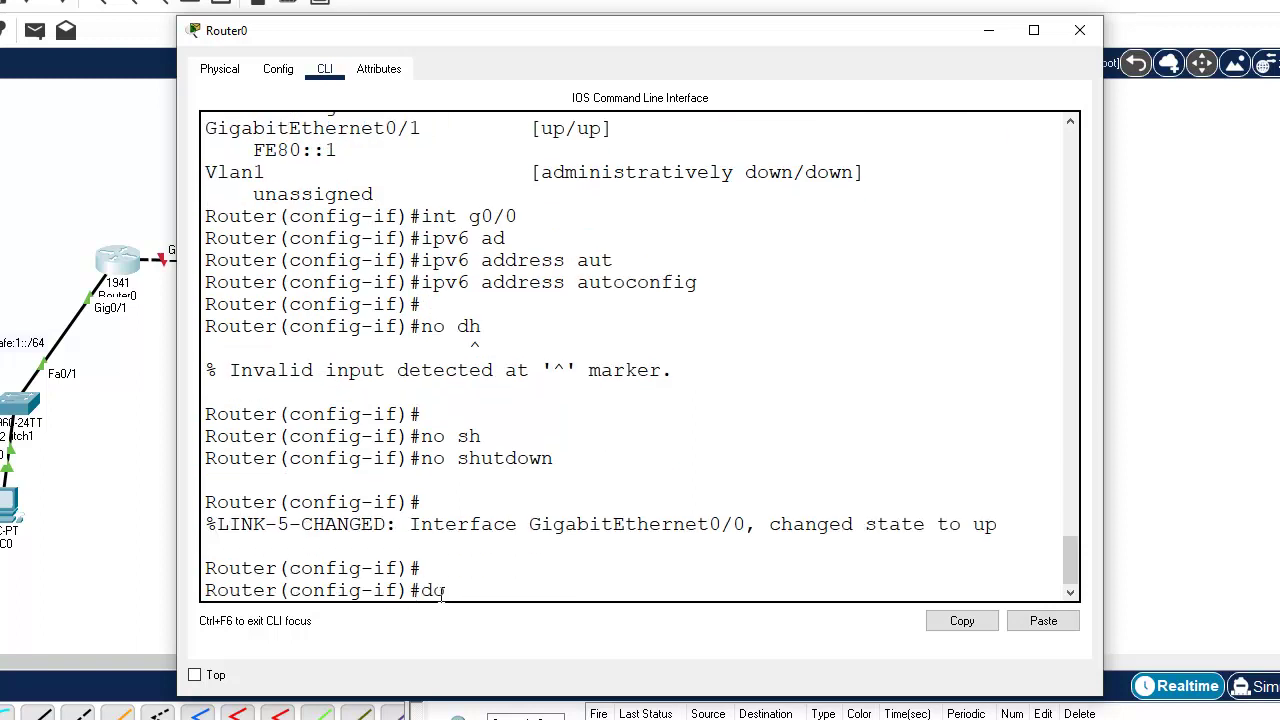
type(" show ipv6 int brief")
key("Return")
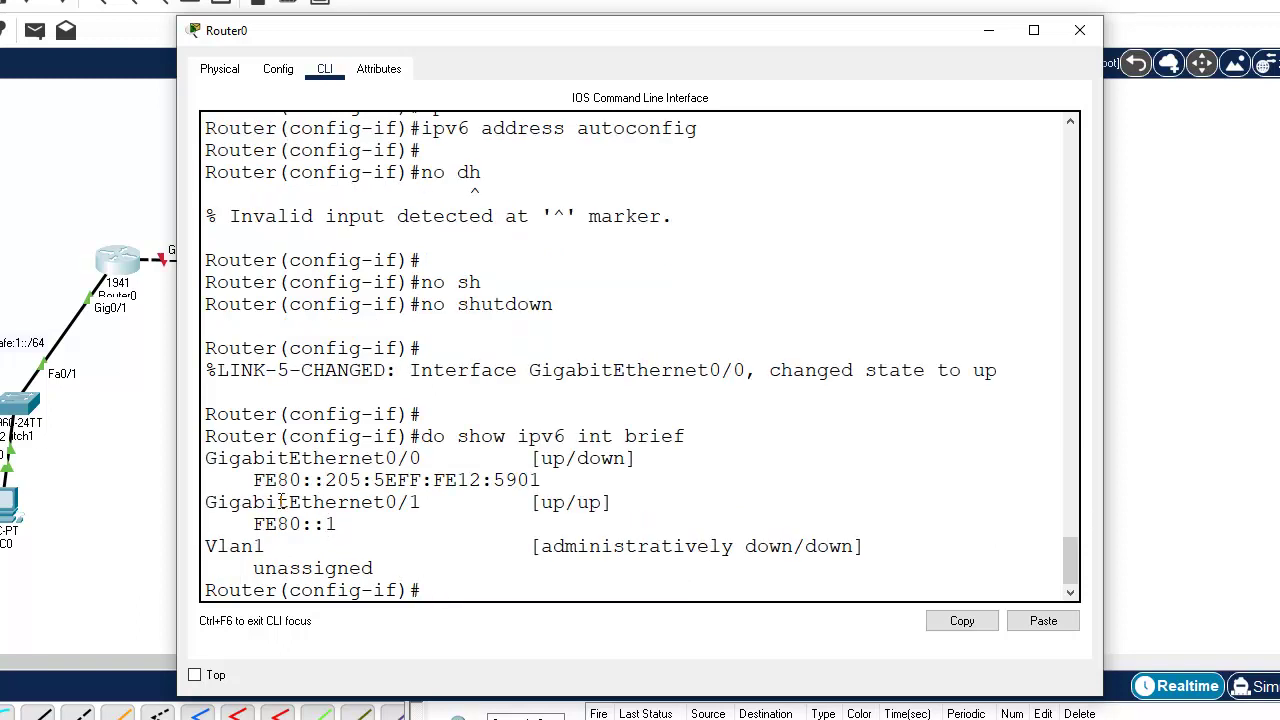
left_click_drag(253, 480, 296, 481)
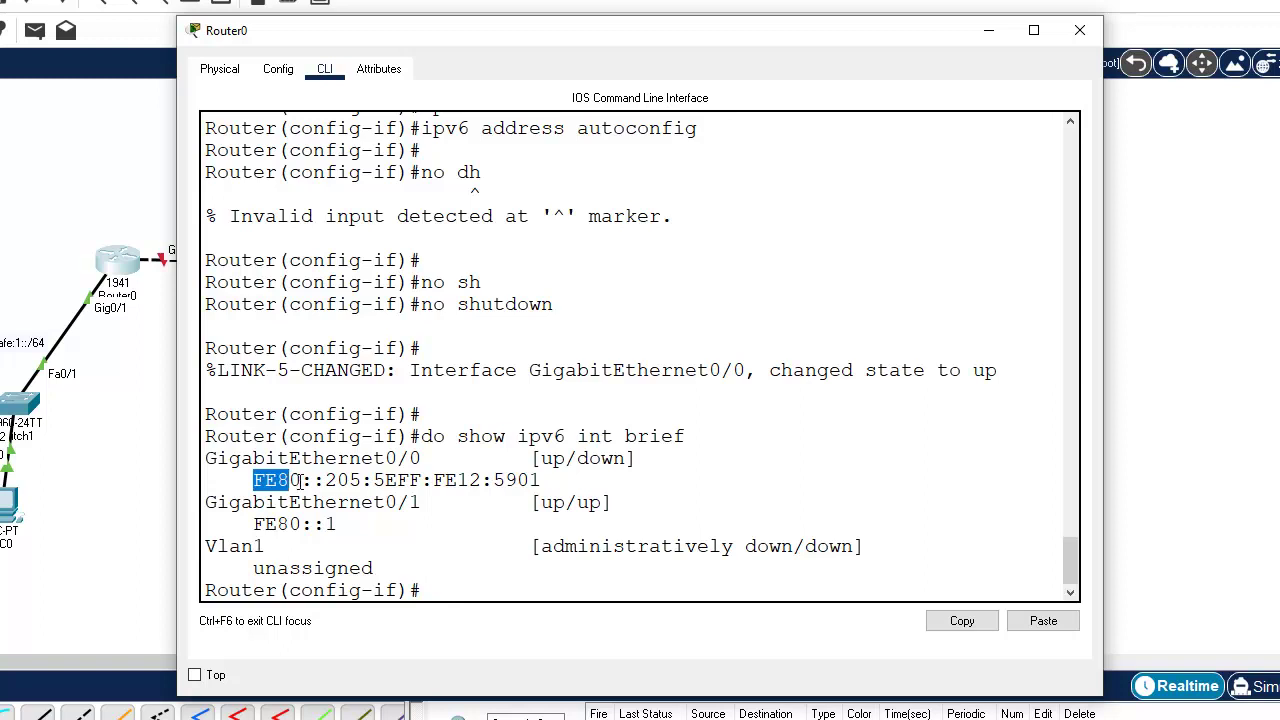
Leave interface configuration and return Router0 to privileged EXEC mode with the end command
left_click(434, 585)
type("end")
key("Return")
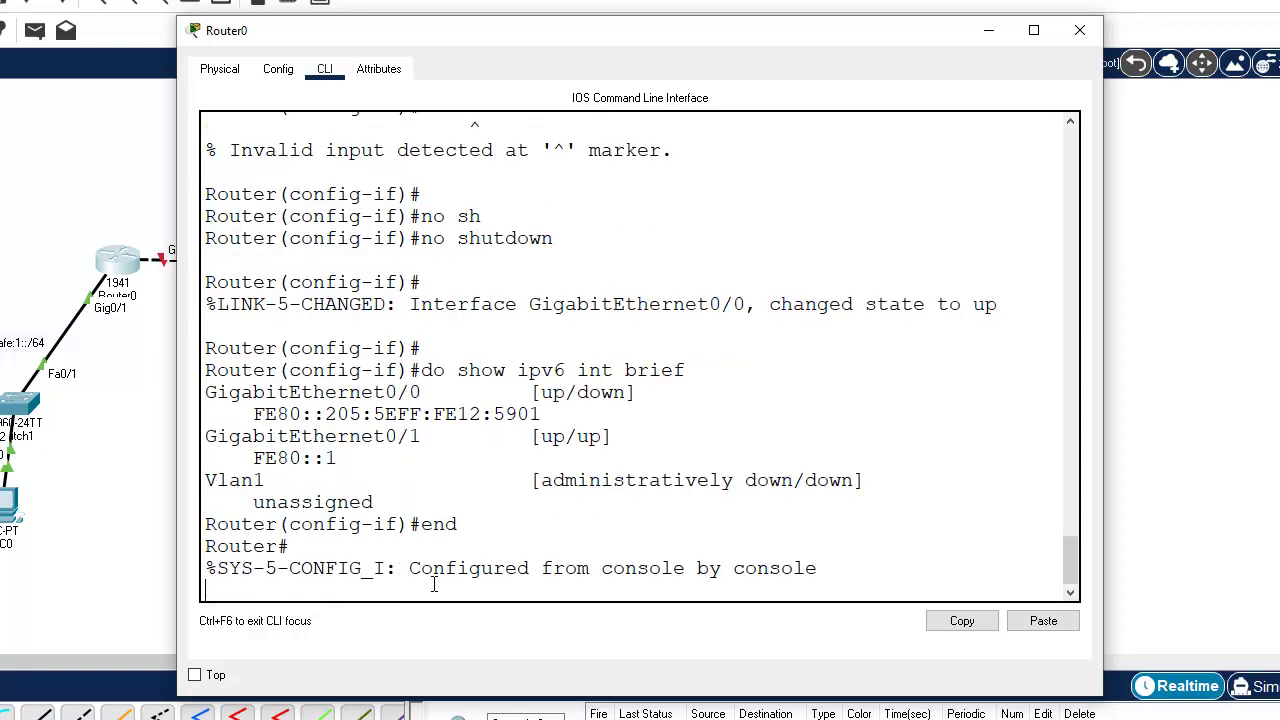
key("Return")
Display the detailed status of Router0's GigabitEthernet 0/0 with show interfaces gigabitEthernet 0/0
type("sh")
key("Tab")
type("int")
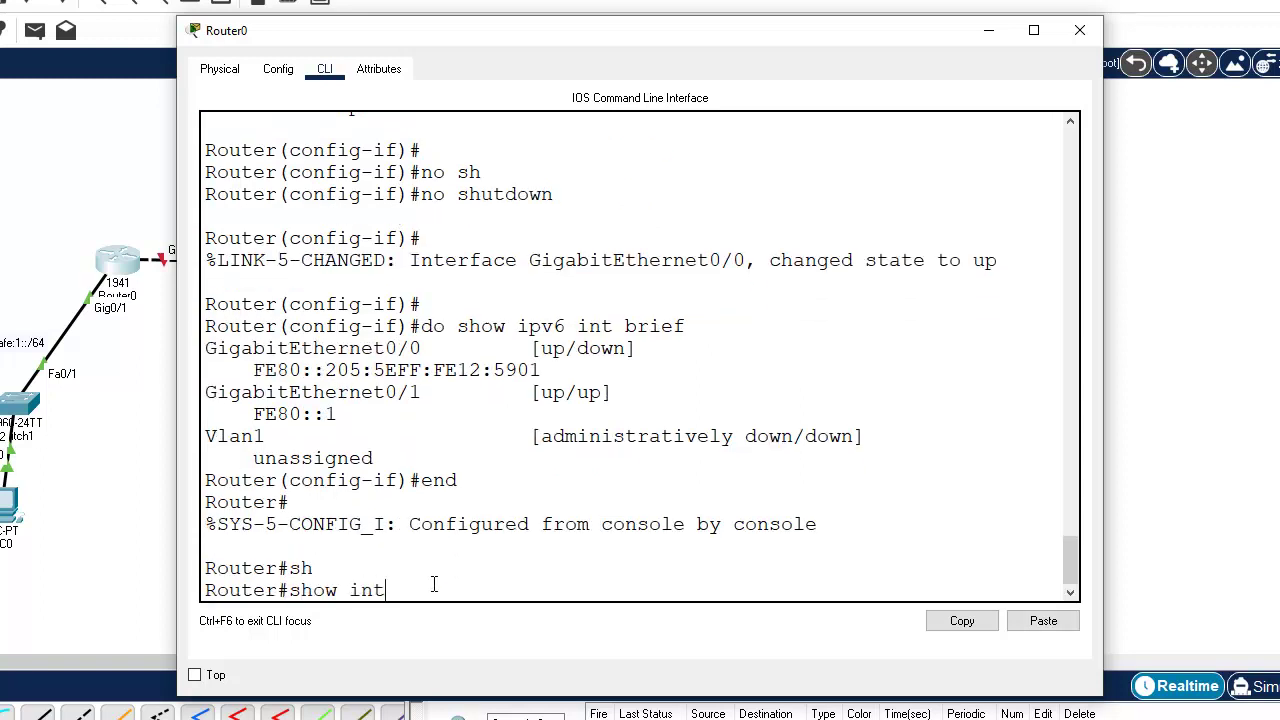
key("Tab")
type("g")
key("Tab")
type("0/0")
key("Return")
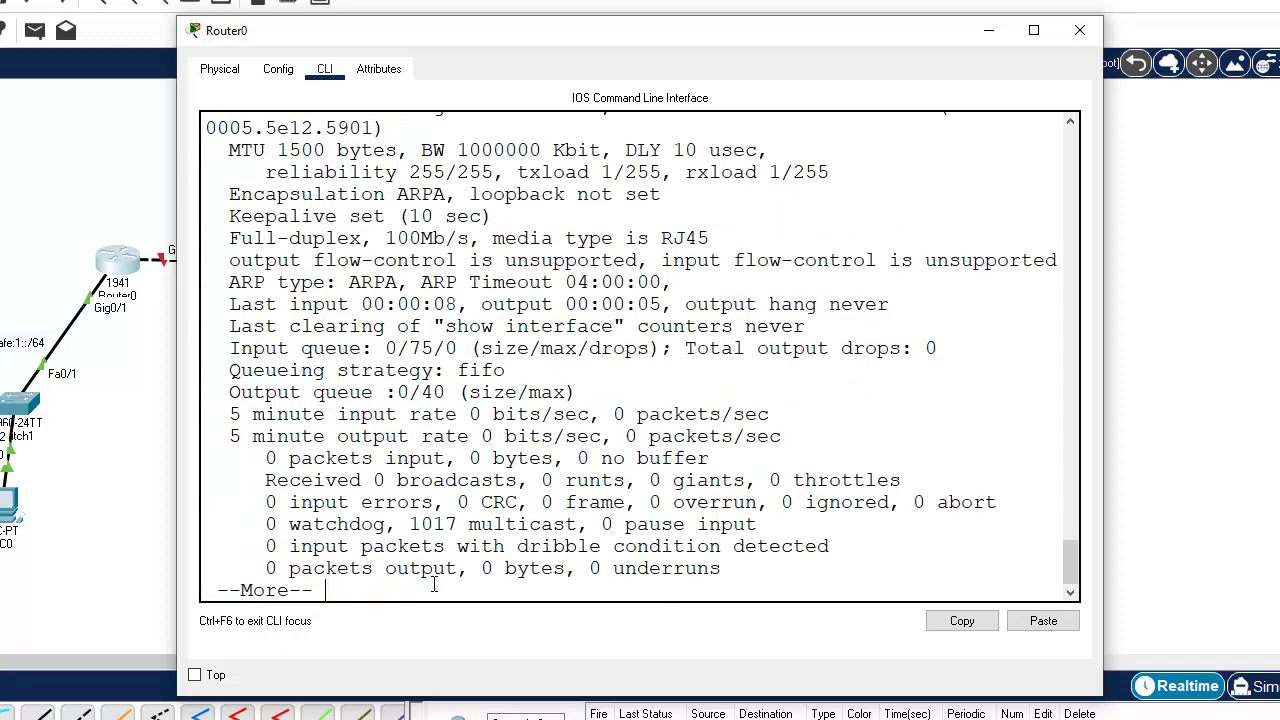
Compare GigabitEthernet 0/0's hardware address with its link-local IPv6 address, examining the FFFE part inserted in the interface identifier
left_click_drag(1065, 558, 1072, 531)
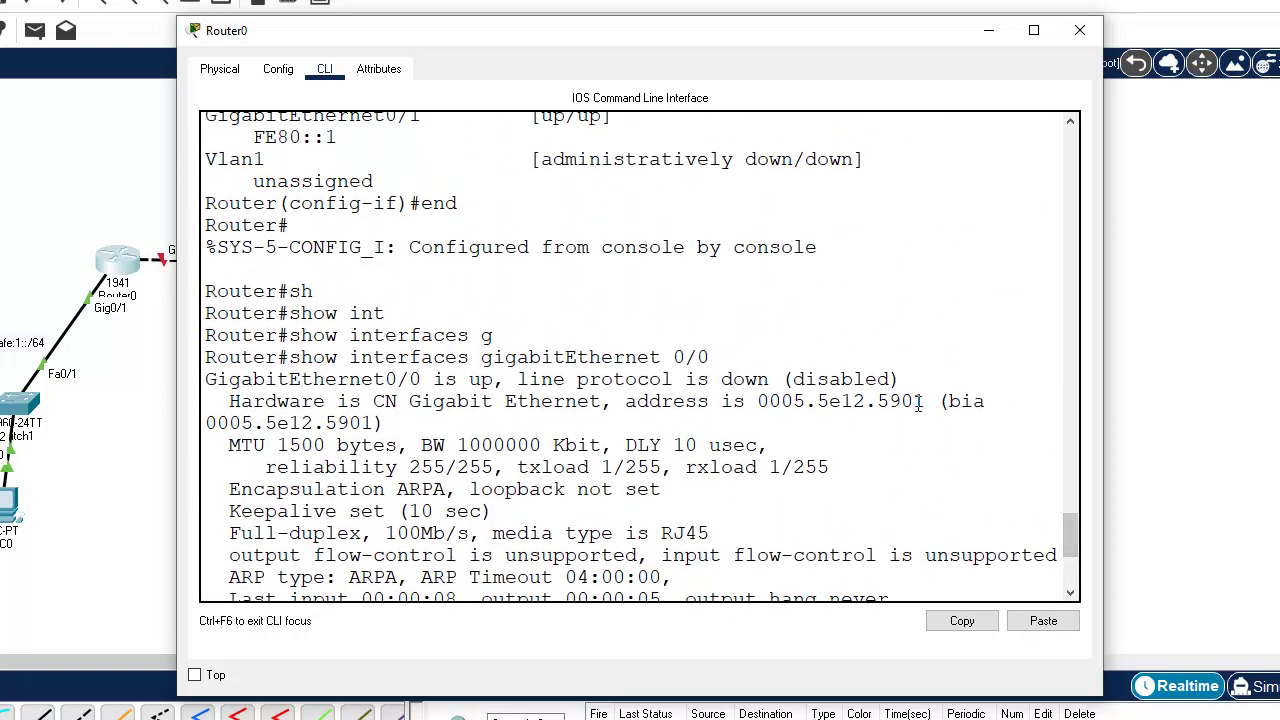
left_click_drag(926, 401, 759, 401)
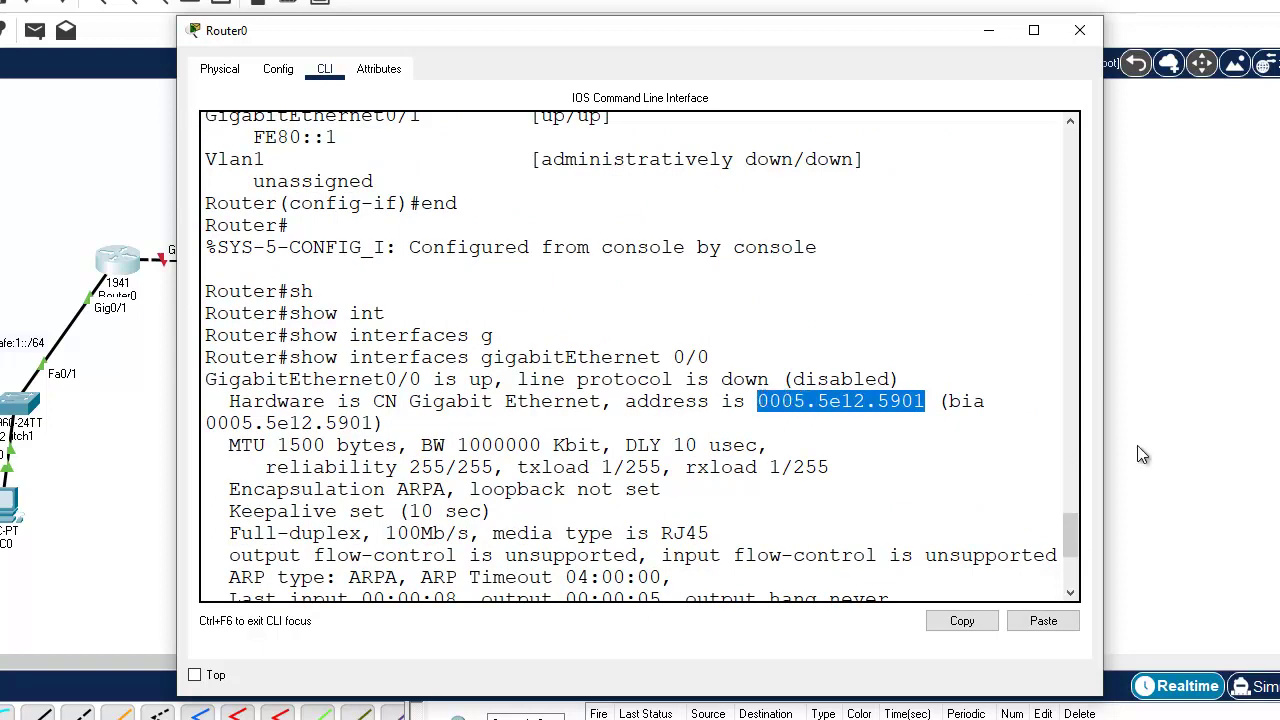
left_click_drag(1071, 525, 1069, 510)
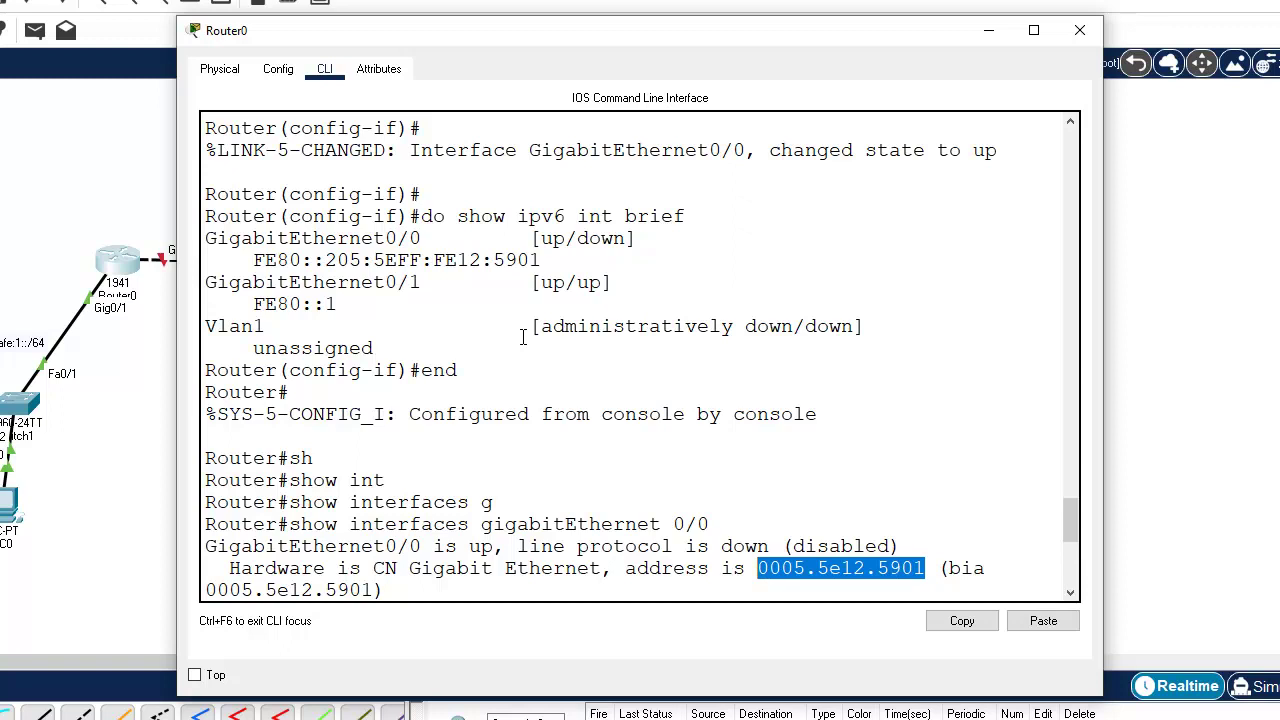
left_click_drag(409, 260, 456, 260)
left_click(434, 260)
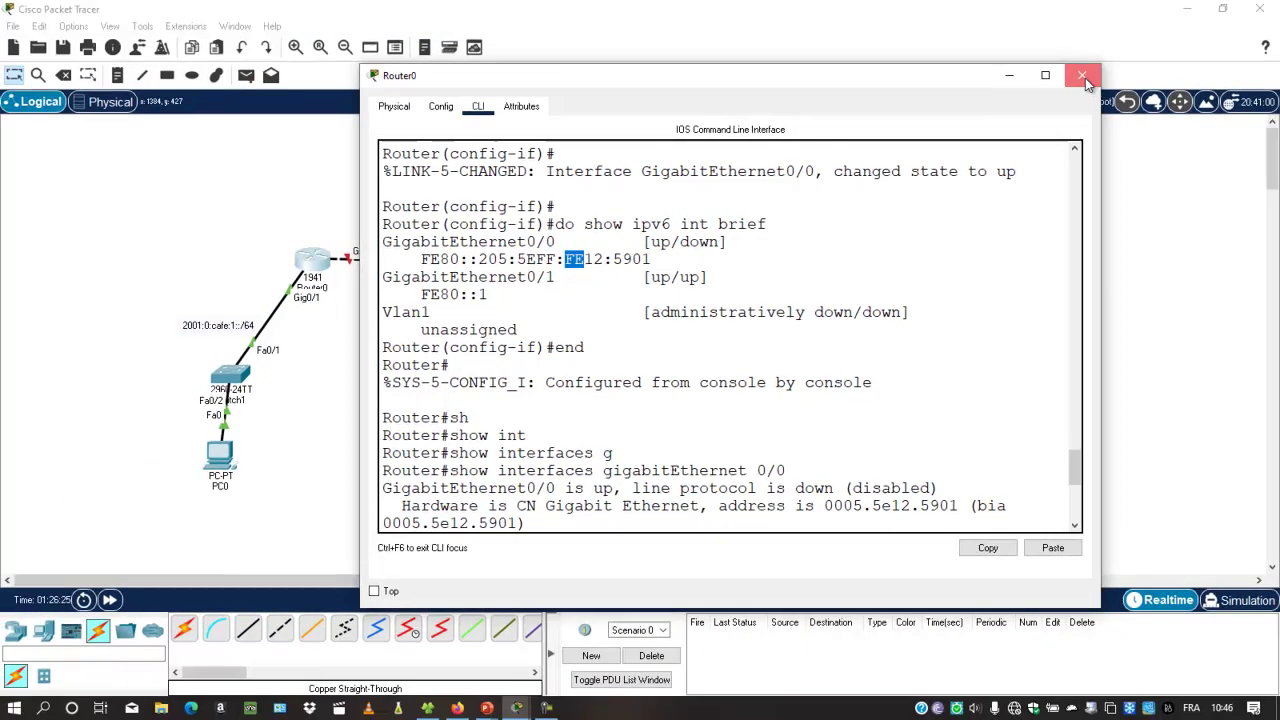
Close Router0, open Router1's command line and answer n to the initial configuration dialog to reach the user prompt
left_click(1083, 77)
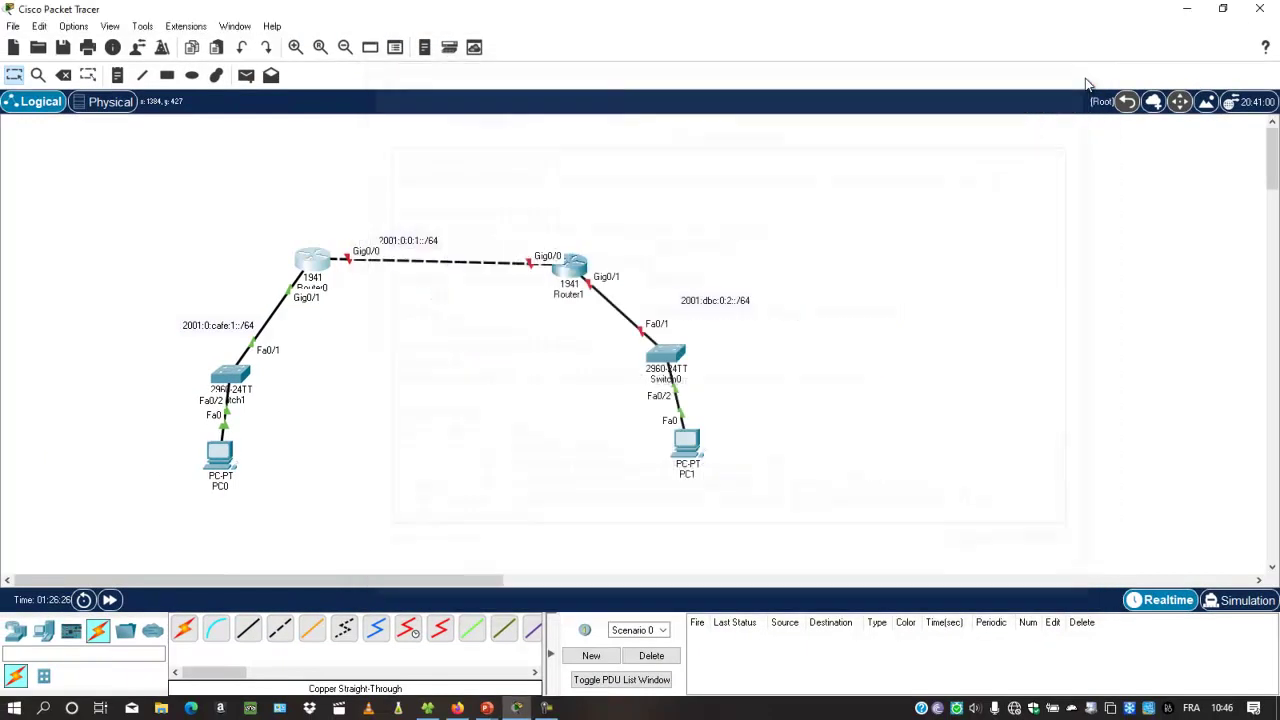
left_click(568, 266)
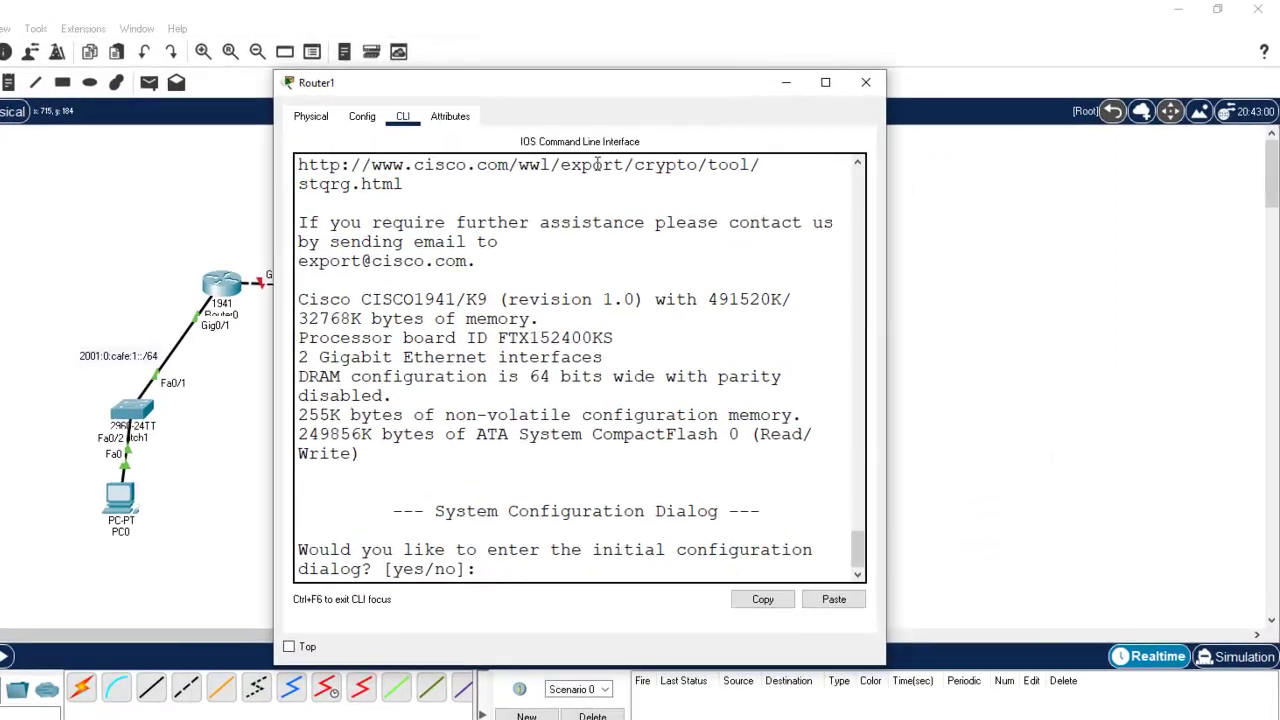
left_click_drag(583, 86, 831, 30)
type("n")
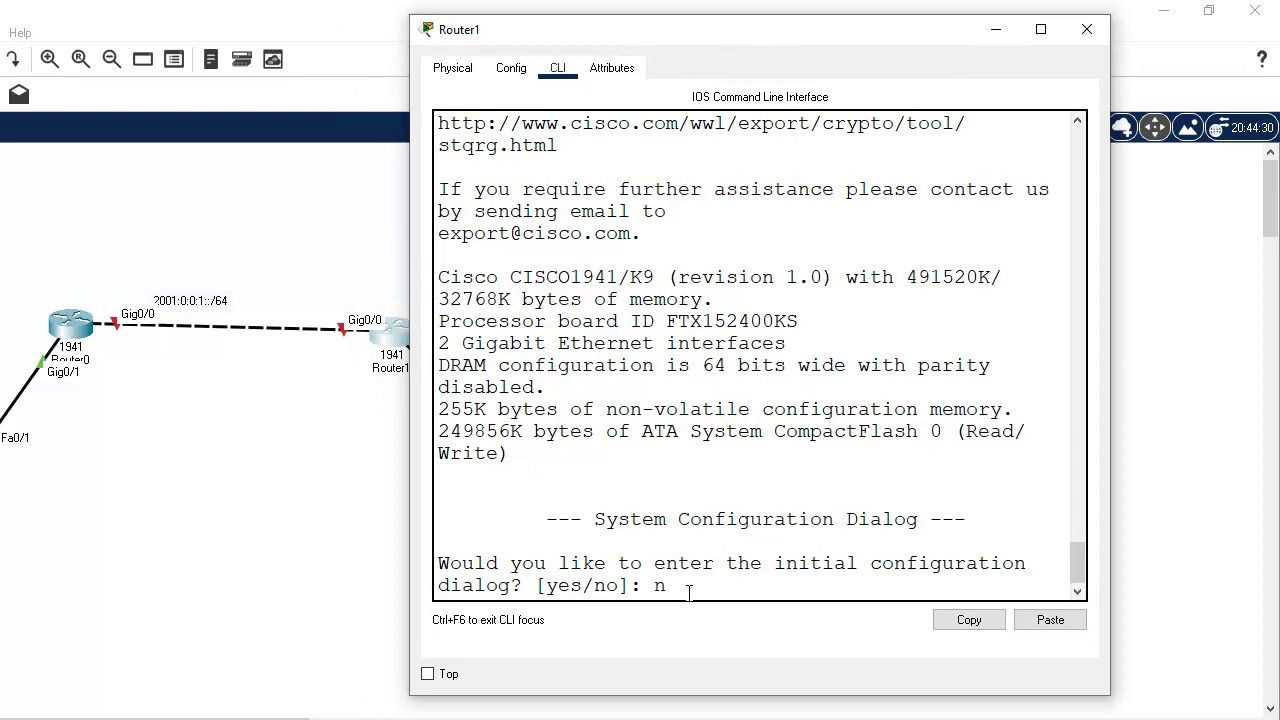
key("Return")
key("Return")
type("en")
key("BackSpace")
key("BackSpace")
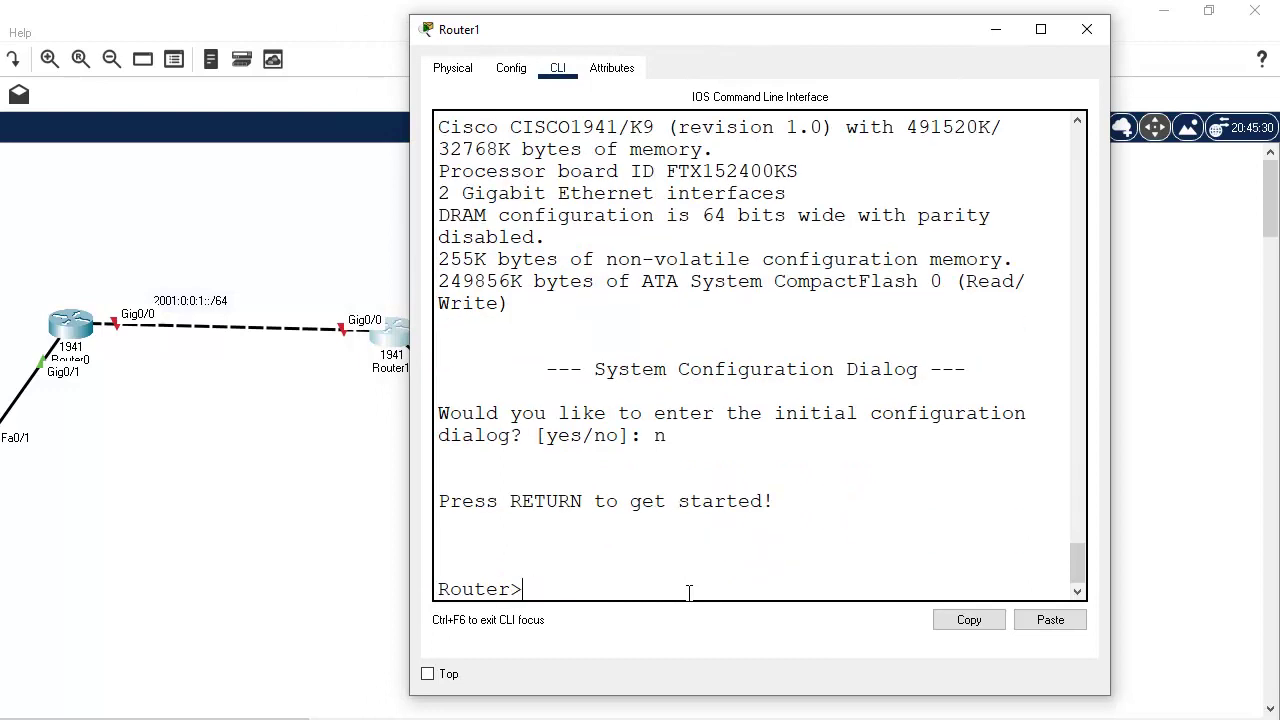
Enter privileged EXEC mode on Router1 and start global configuration with configure terminal
type("en")
key("Return")
type("confi")
key("Tab")
type("t")
key("Tab")
key("Return")
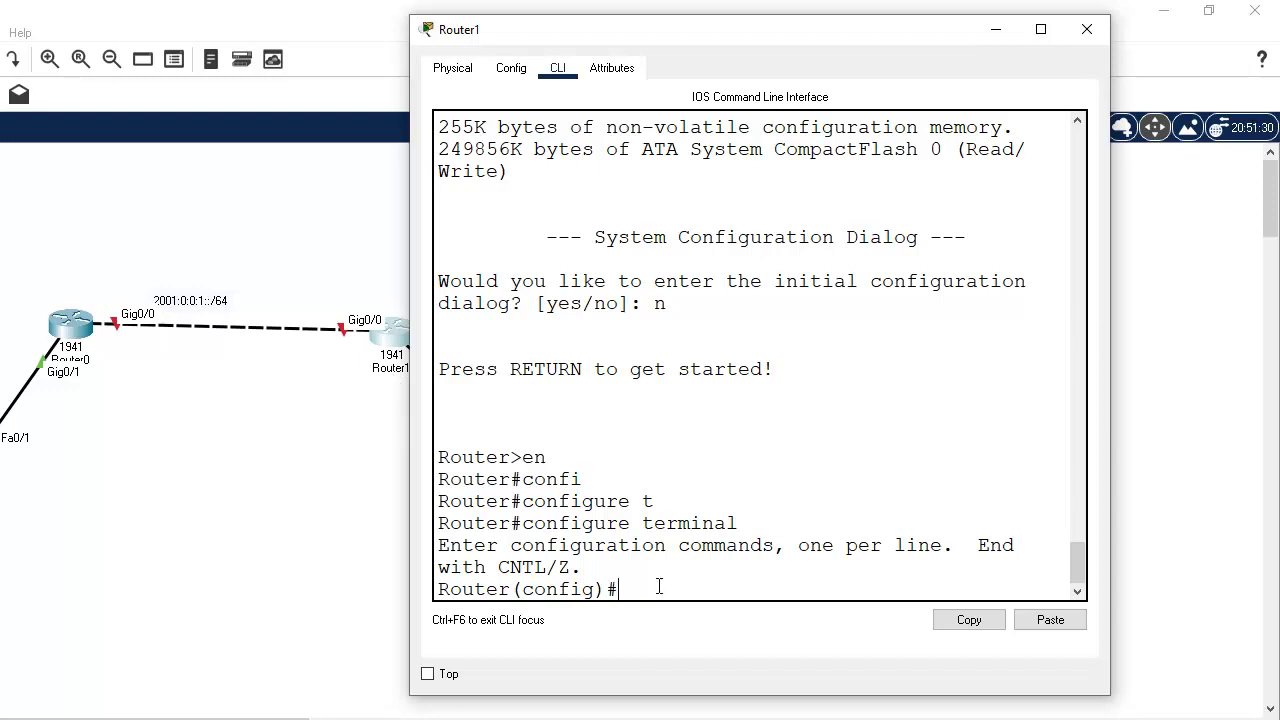
Uncover Router1 in the topology and enter interface configuration for its GigabitEthernet 0/1
left_click_drag(726, 34, 908, 40)
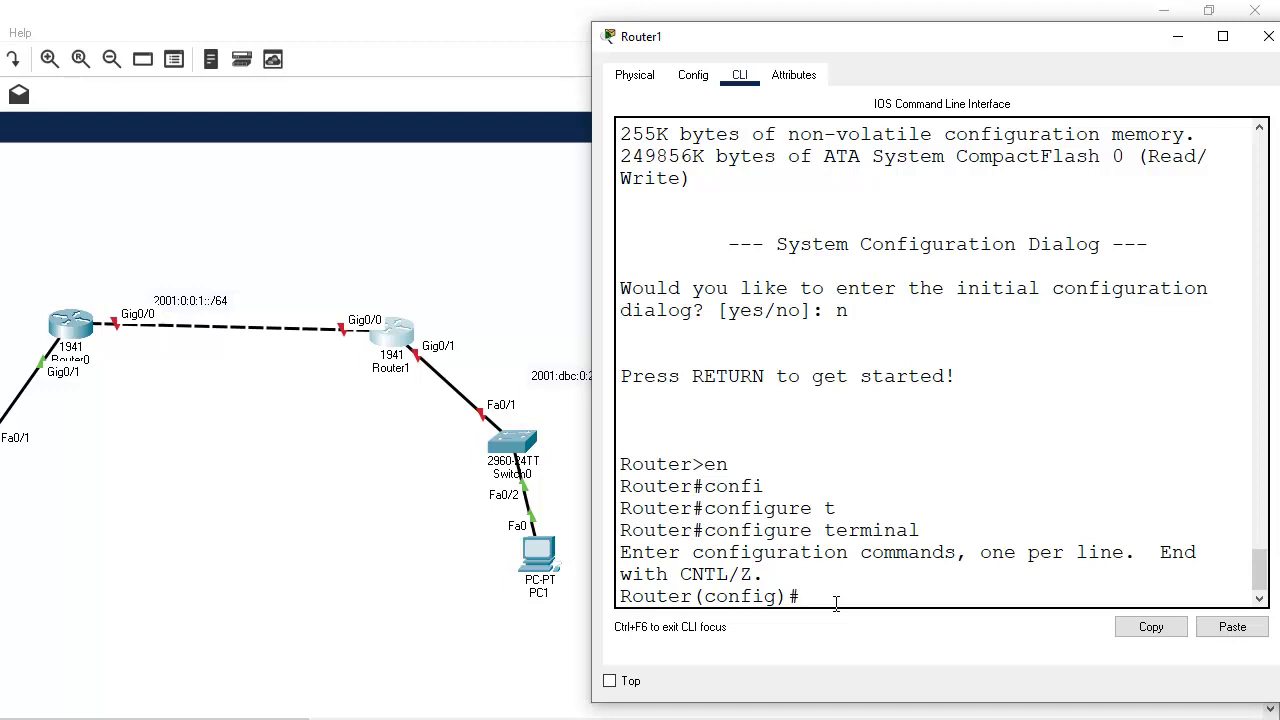
type("int")
key("Tab")
type("g")
key("Tab")
type("0/1")
key("Return")
Assign Router1's GigabitEthernet 0/1 the address fe80::1 as link-local with the ipv6 address command
type("ipv6 add")
key("Tab")
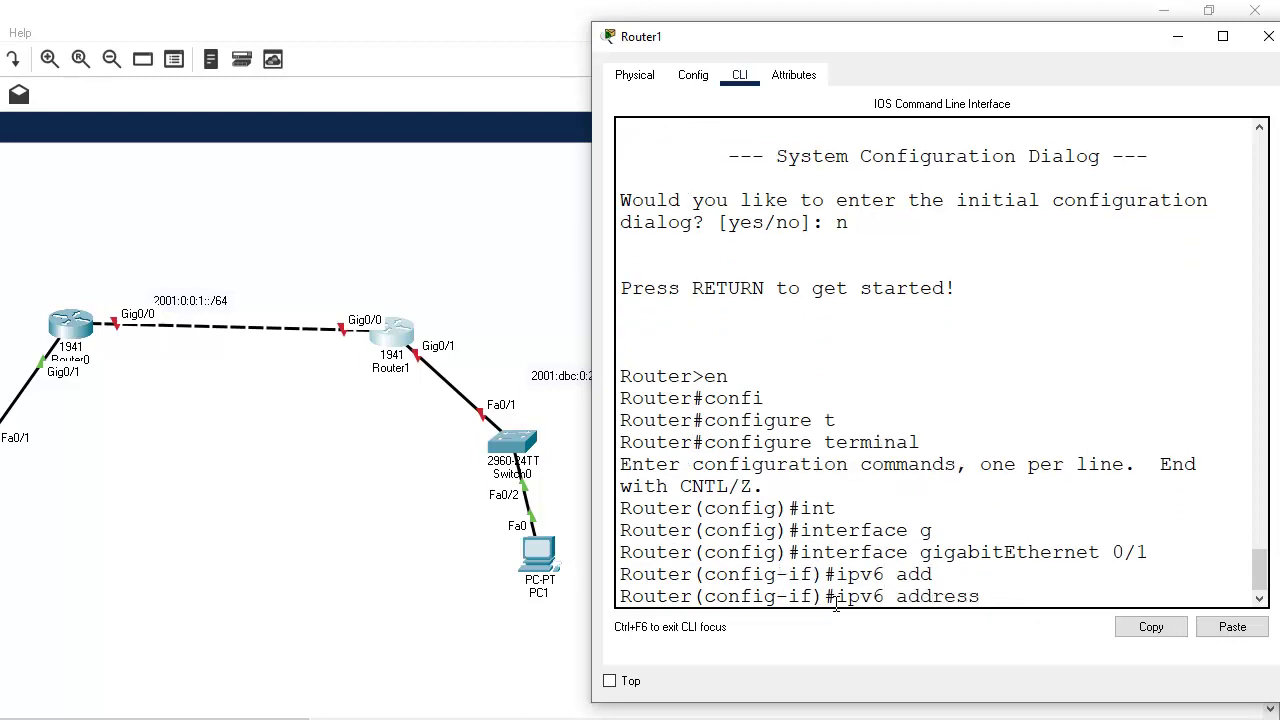
type("fe80::1 li")
key("Tab")
key("Return")
key("Return")
key("Return")
Activate Router1's GigabitEthernet 0/1 with no shutdown
type("no sh")
key("Tab")
key("Return")
key("Return")
Save Router1's configuration with do write and return to privileged EXEC mode with end
type("do write")
key("Return")
type("end")
key("Return")
key("Return")
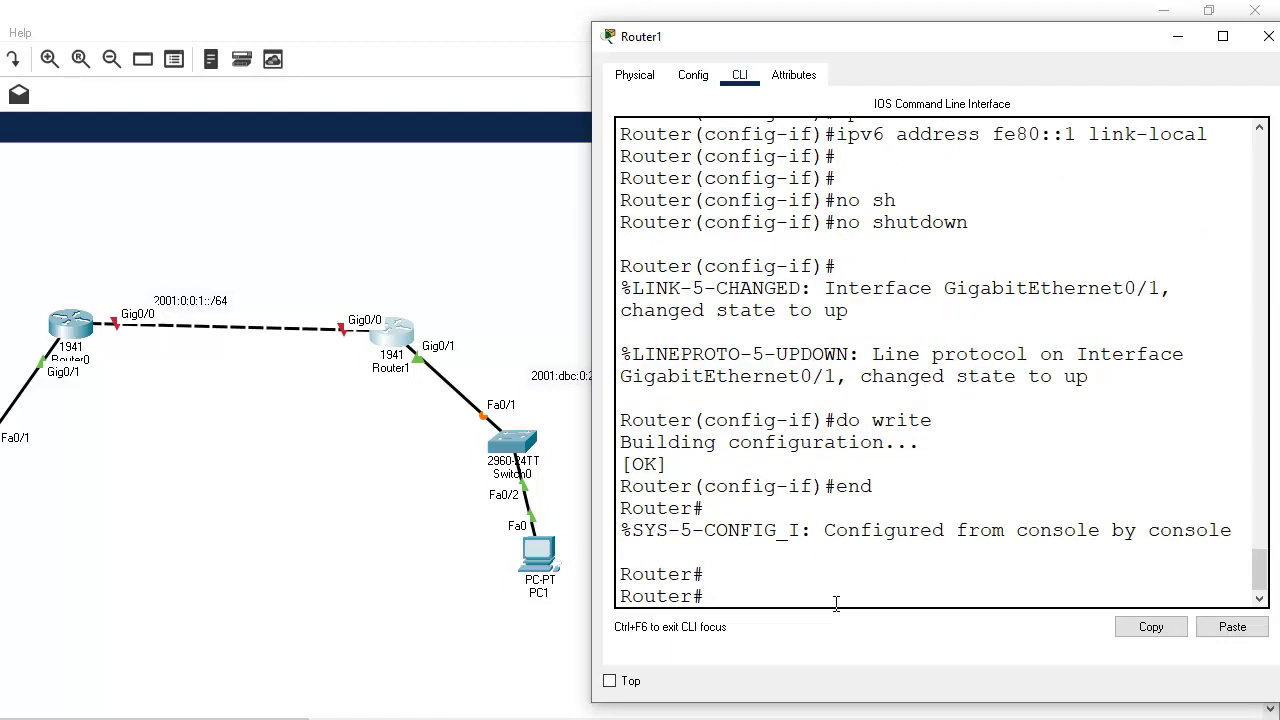
Reenter global configuration with configure terminal and enter interface configuration for Router1's GigabitEthernet 0/0
type("confi")
key("Tab")
type("t")
key("Tab")
key("Return")
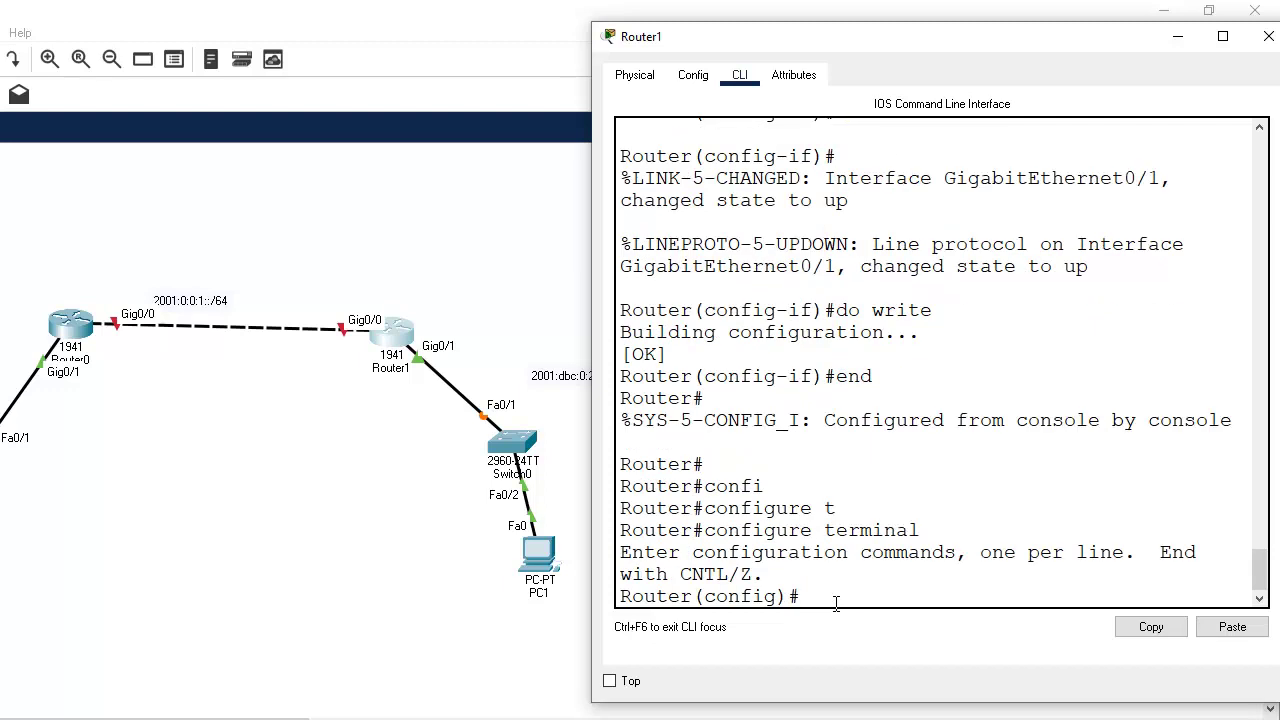
type("int")
key("Tab")
type("g")
key("Tab")
type("0/0")
key("Return")
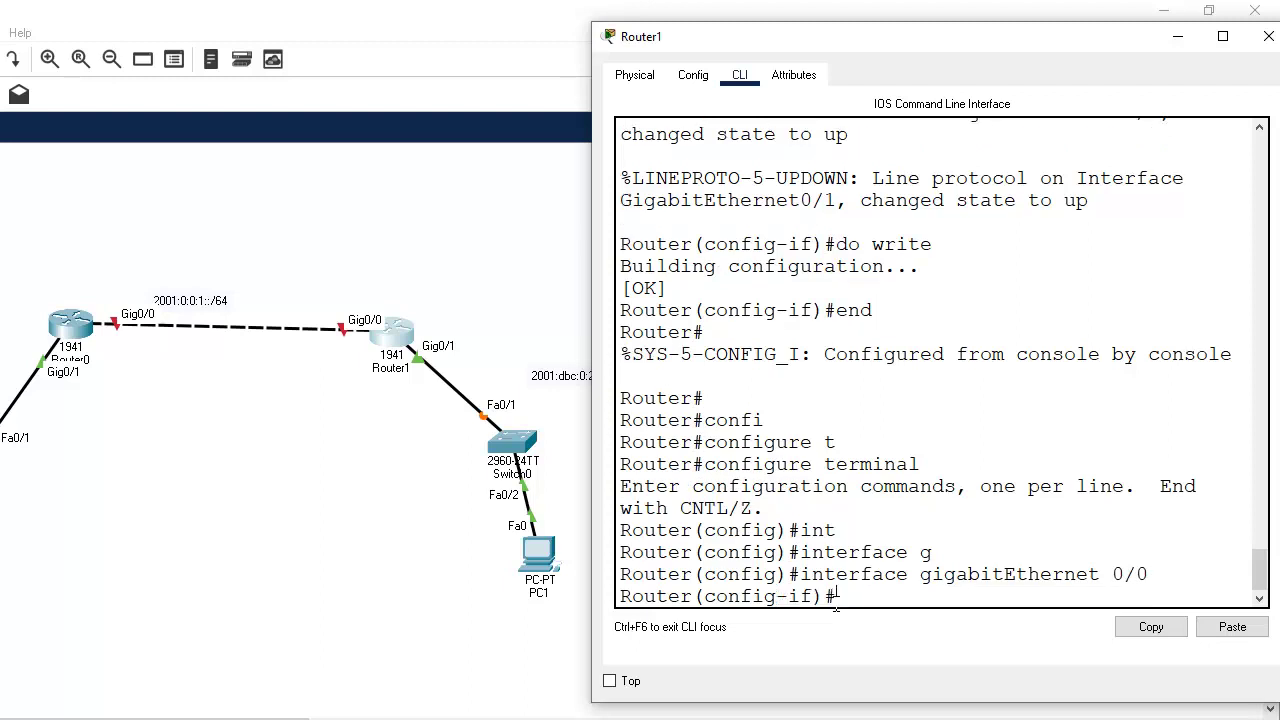
Turn on automatic link-local addressing for Router1's GigabitEthernet 0/0 with ipv6 enable
type("ipv6")
type("en")
key("Tab")
key("Return")
key("Return")
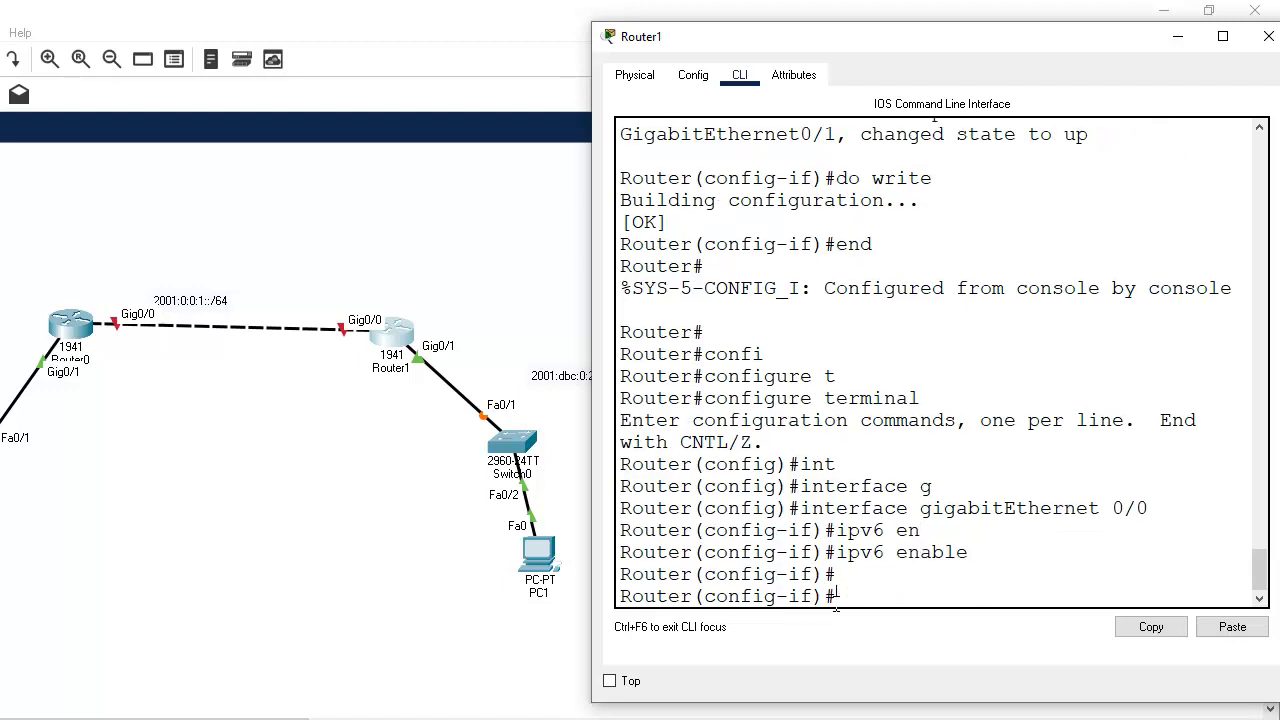
Activate Router1's GigabitEthernet 0/0 with no sh and return to privileged EXEC mode with end
type("no sh")
key("Return")
key("Return")
type("end")
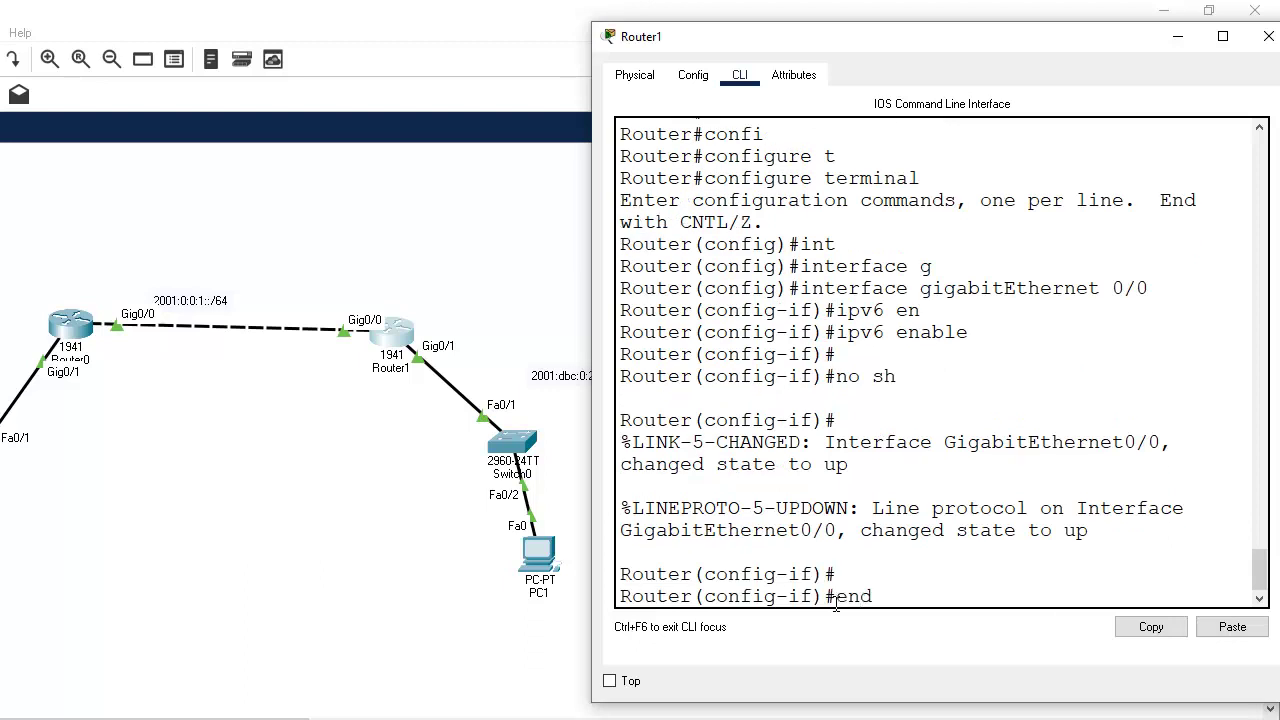
key("Return")
List the IPv6 addresses of Router1's interfaces with show ipv6 interface brief
type("sh")
key("Tab")
type("i")
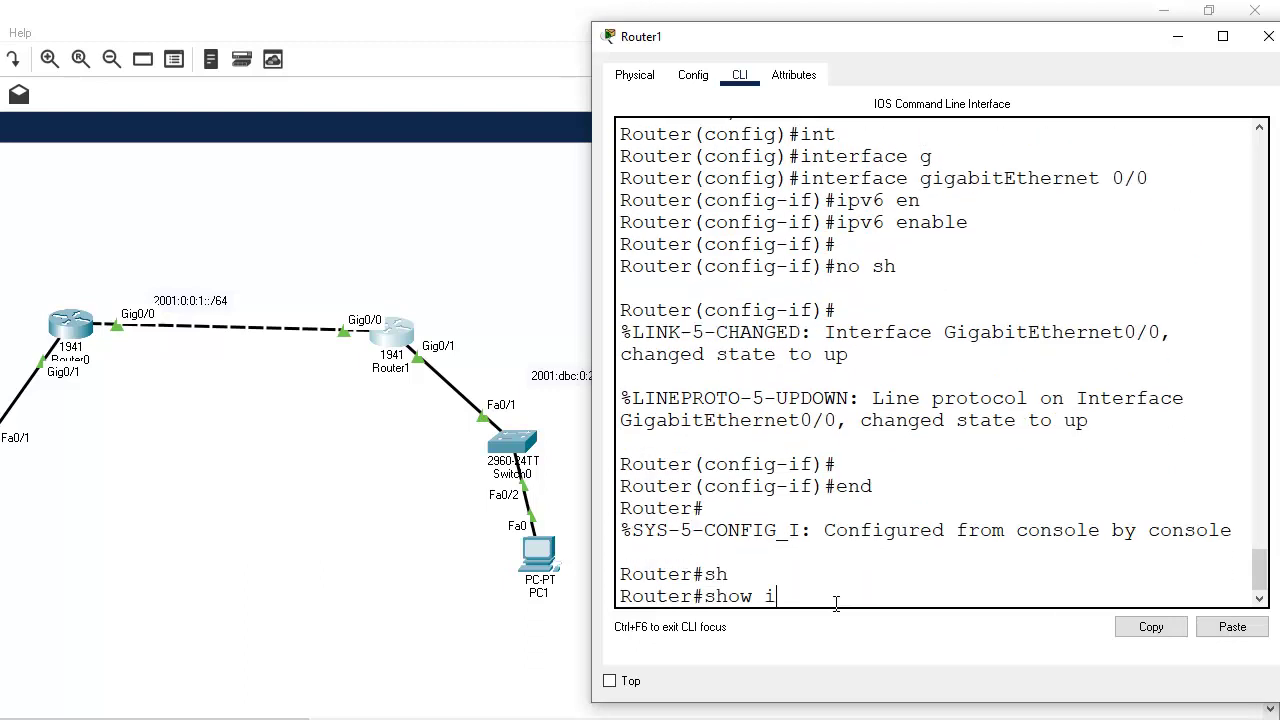
type("pv6 int")
key("Tab")
type("br")
key("Tab")
key("Return")
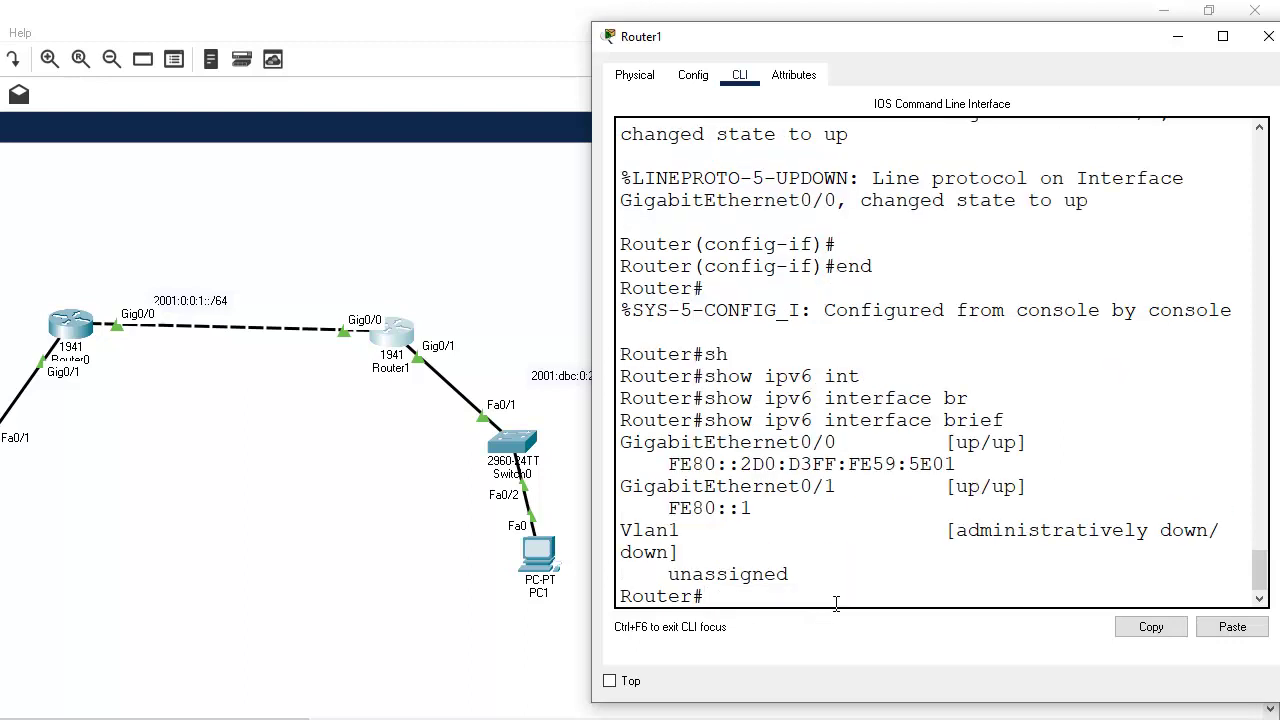
Copy the automatically generated link-local address of Router1's GigabitEthernet 0/0 from the command output
left_click_drag(960, 466, 660, 464)
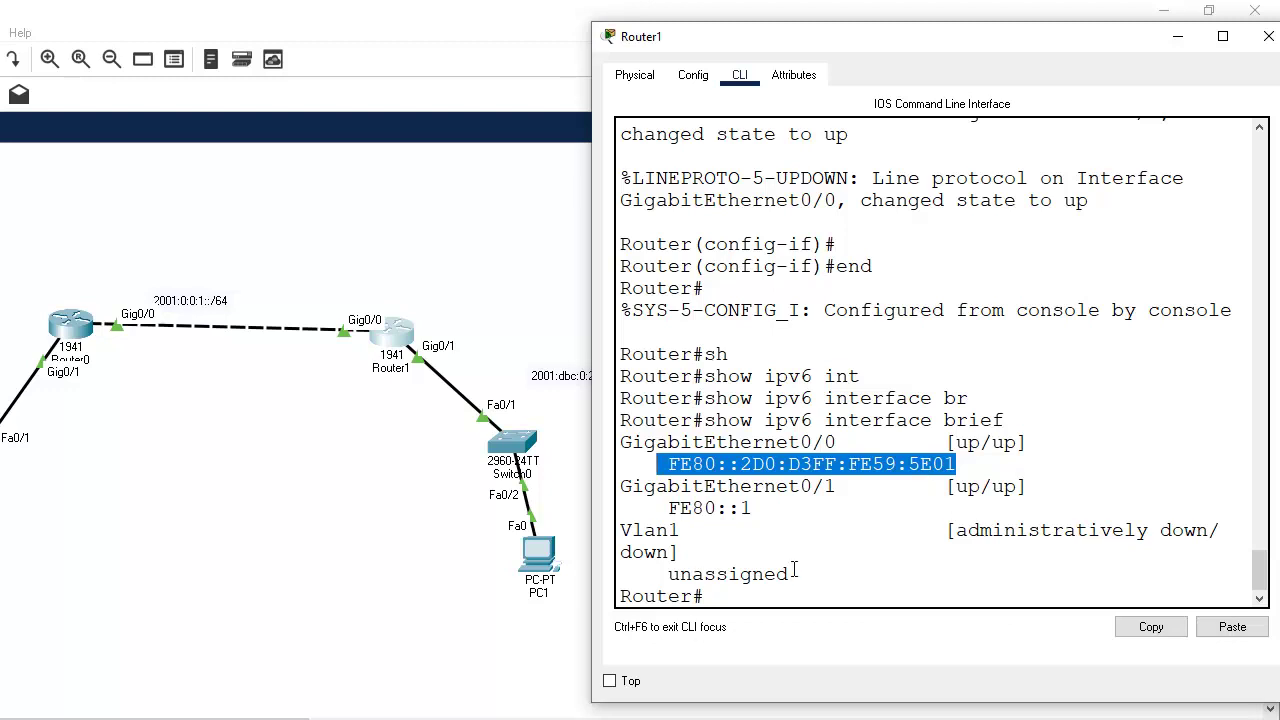
left_click(724, 592)
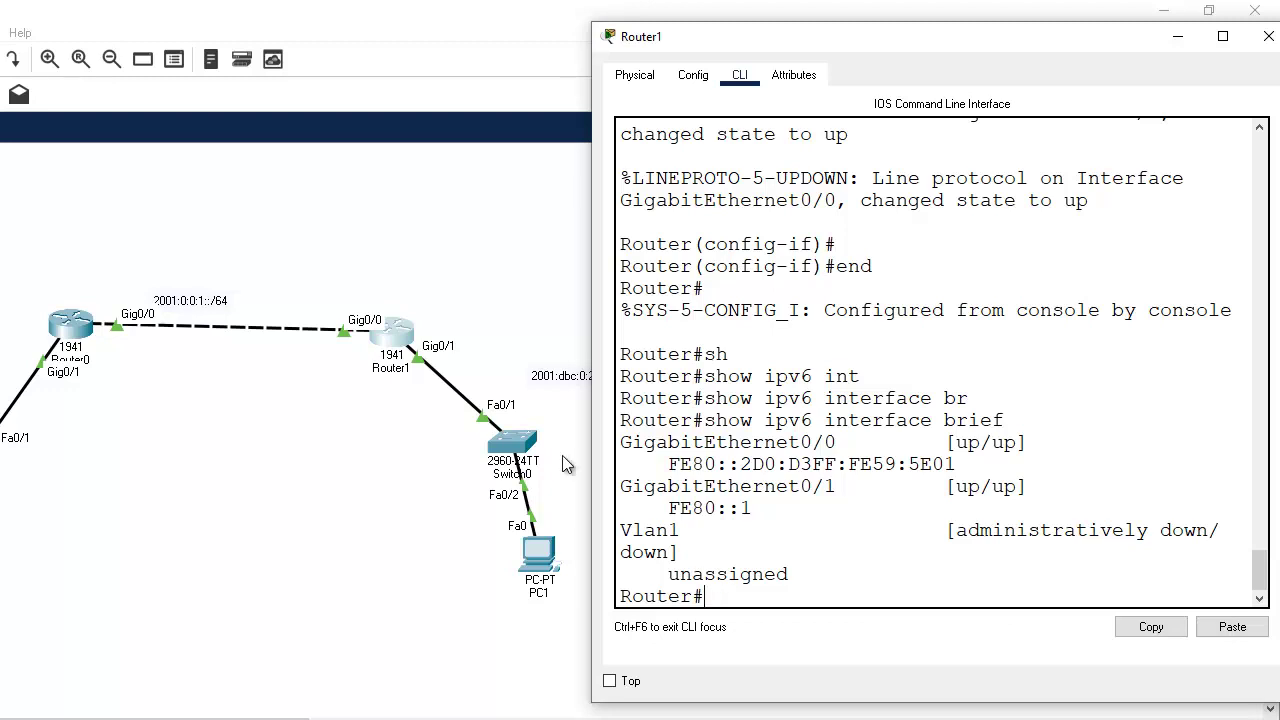
left_click_drag(970, 464, 668, 464)
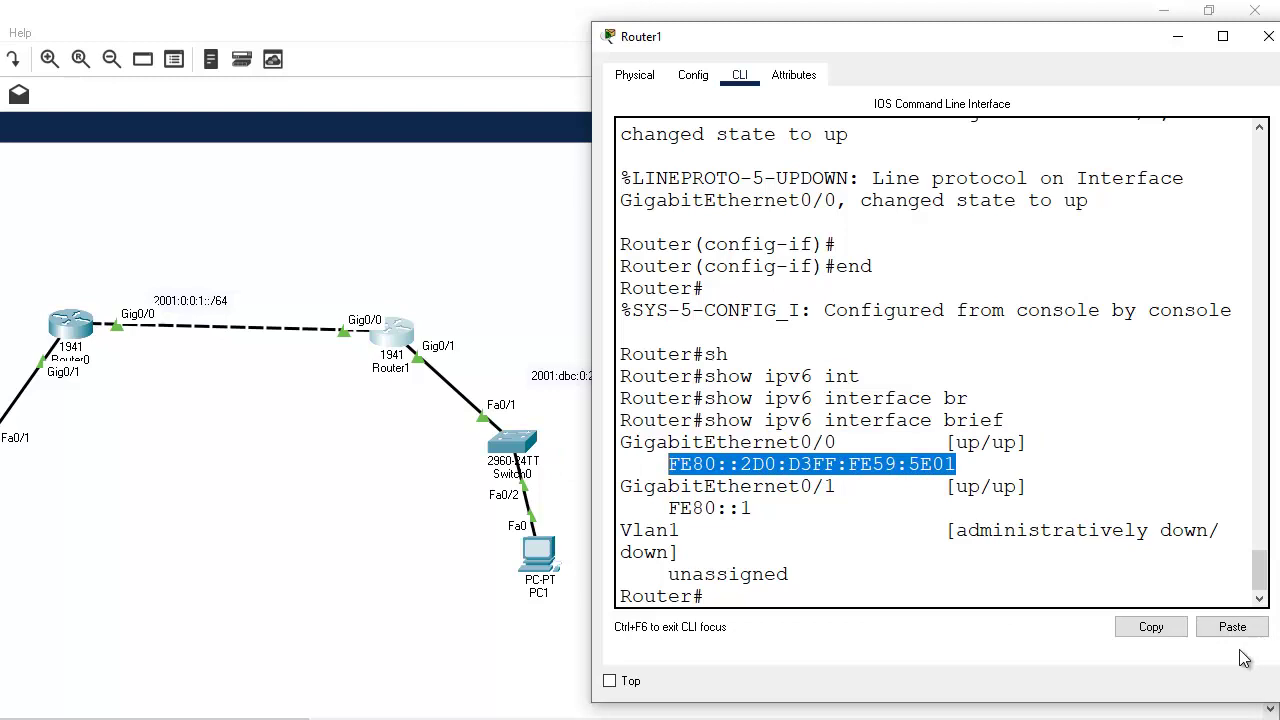
left_click(1175, 627)
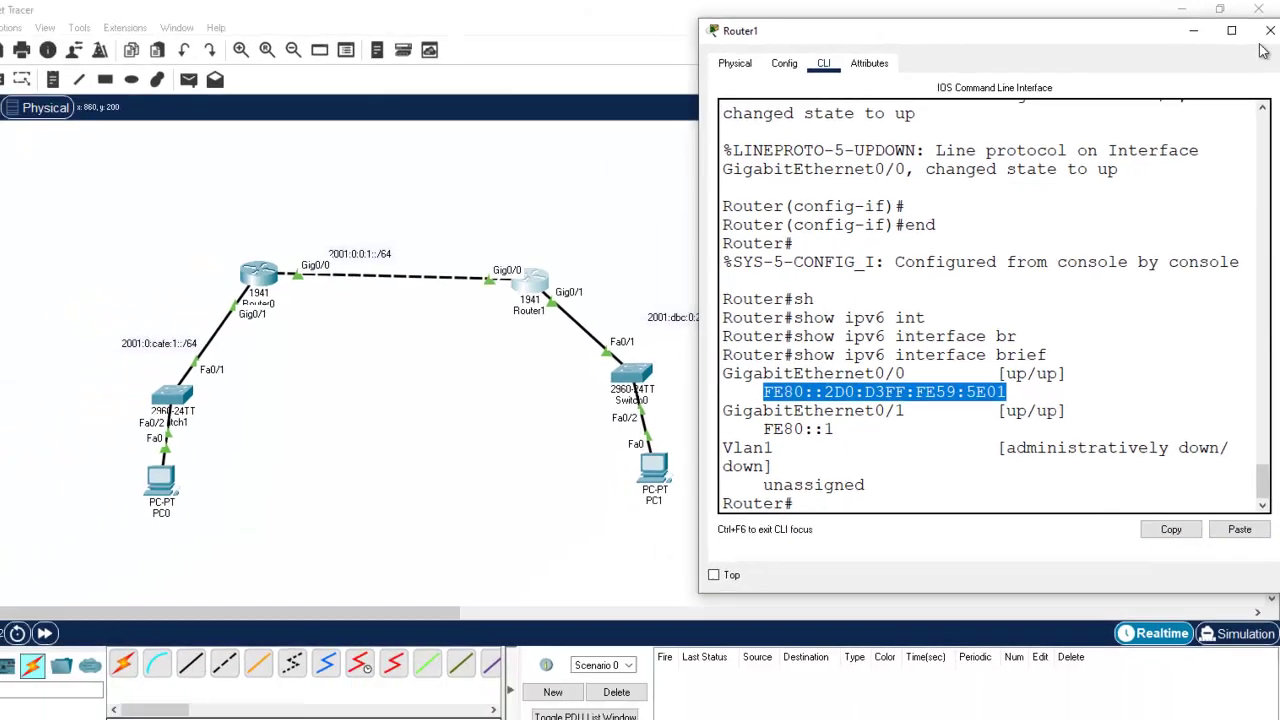
Close Router1, reopen Router0's command line and advance through the remaining interface output to the privileged prompt
left_click(1270, 30)
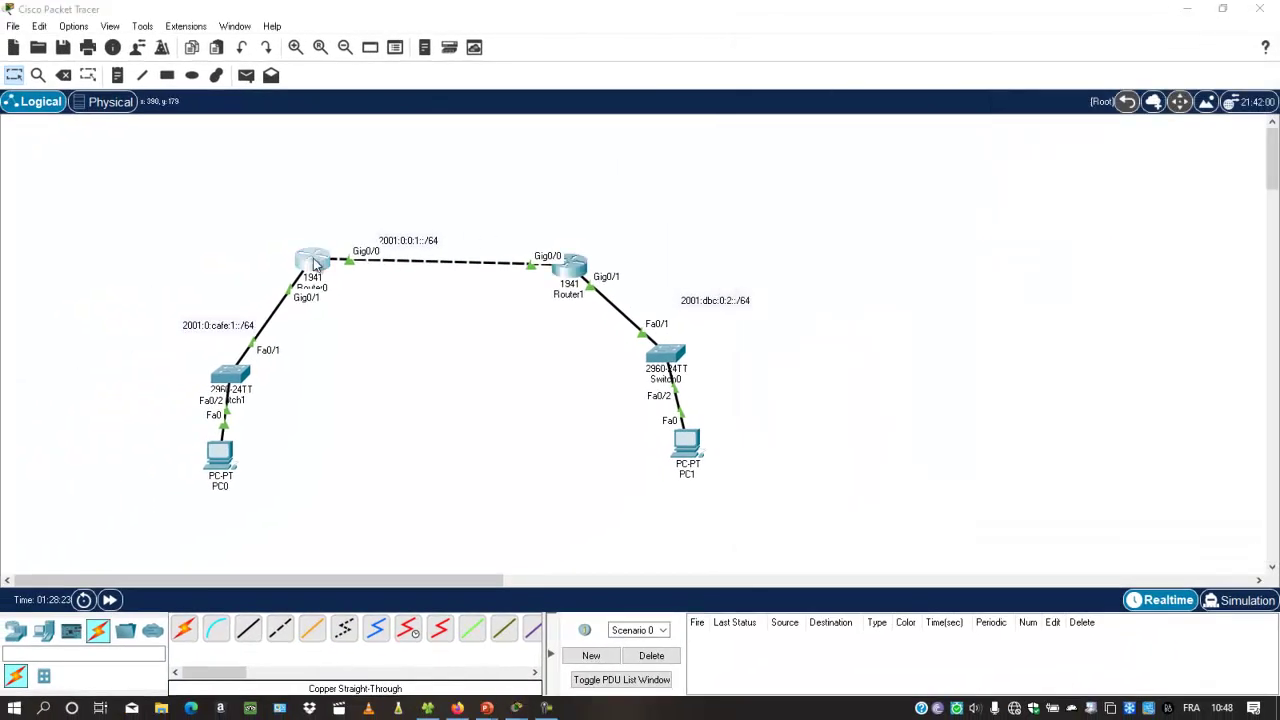
left_click(313, 258)
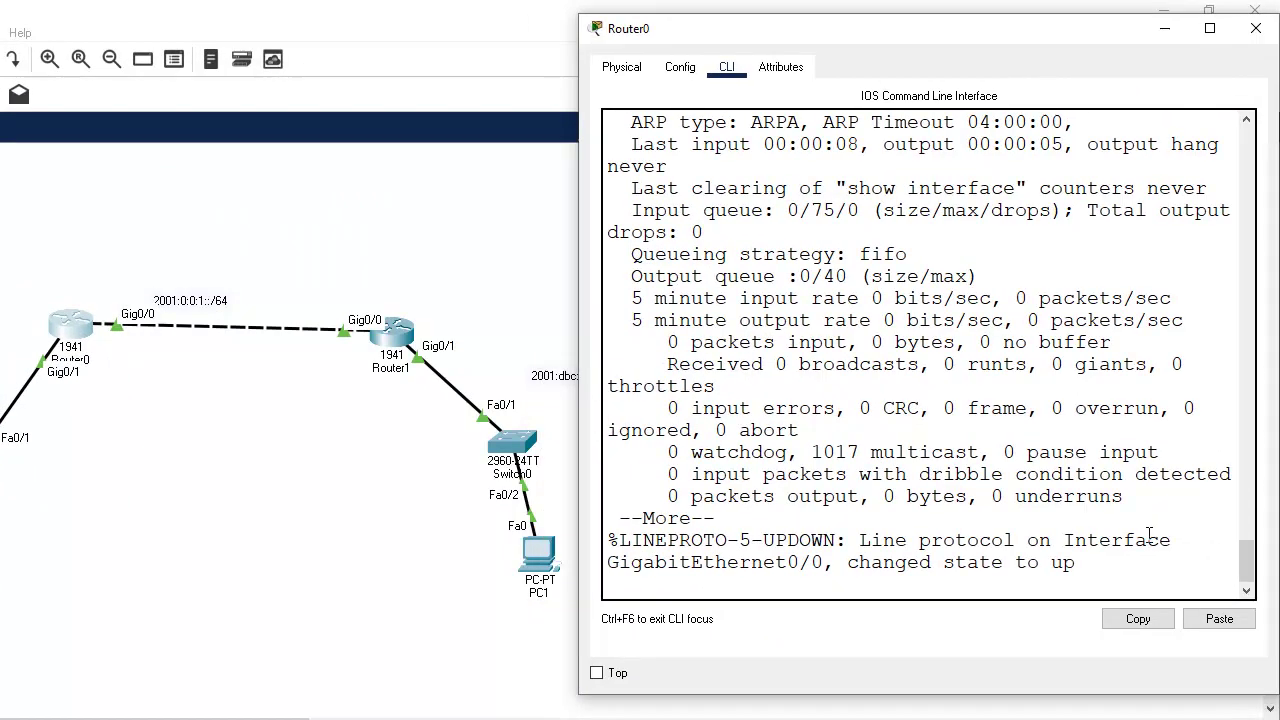
key("space")
key("Return")
key("Return")
key("Return")
key("Return")
key("Return")
key("Return")
key("Return")
key("Return")
key("Return")
key("Return")
key("Return")
key("Return")
key("Return")
key("Return")
key("Return")
key("Return")
key("Return")
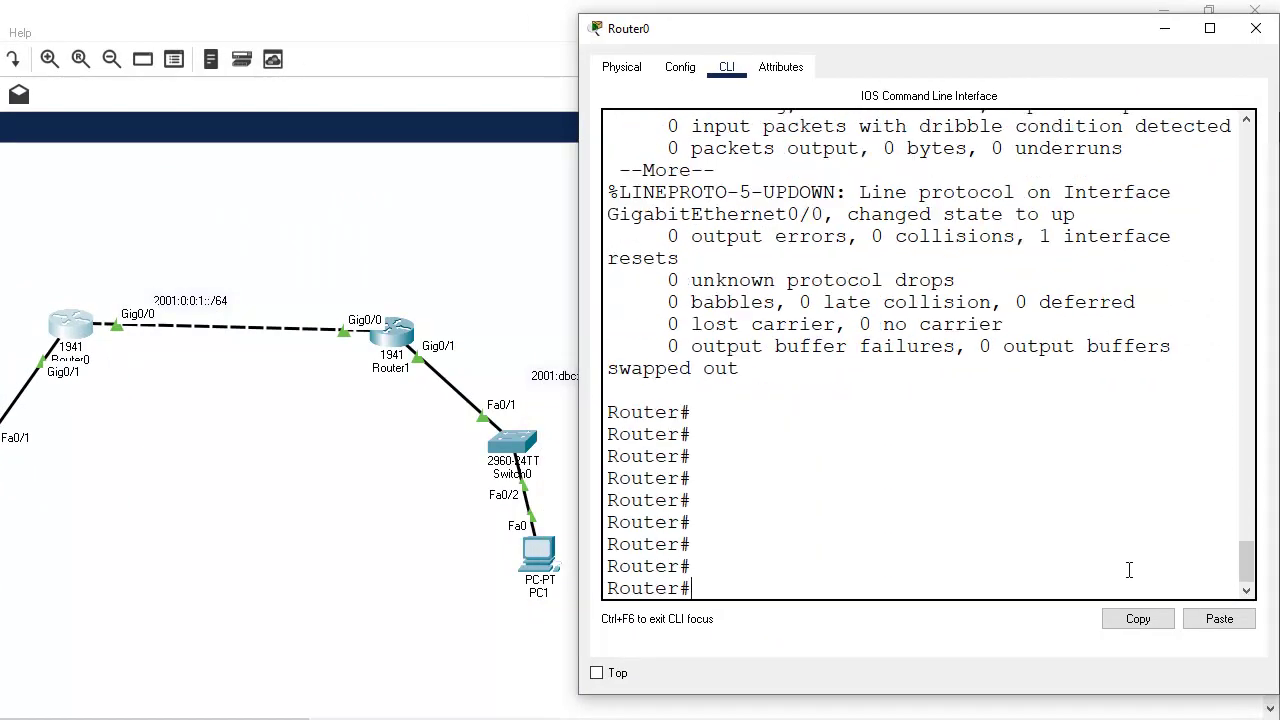
Ping FE80::2D0:D3FF:FE59:5E01 from Router0 through output interface GigabitEthernet0/0 and examine the replies and success rate
type("ping")
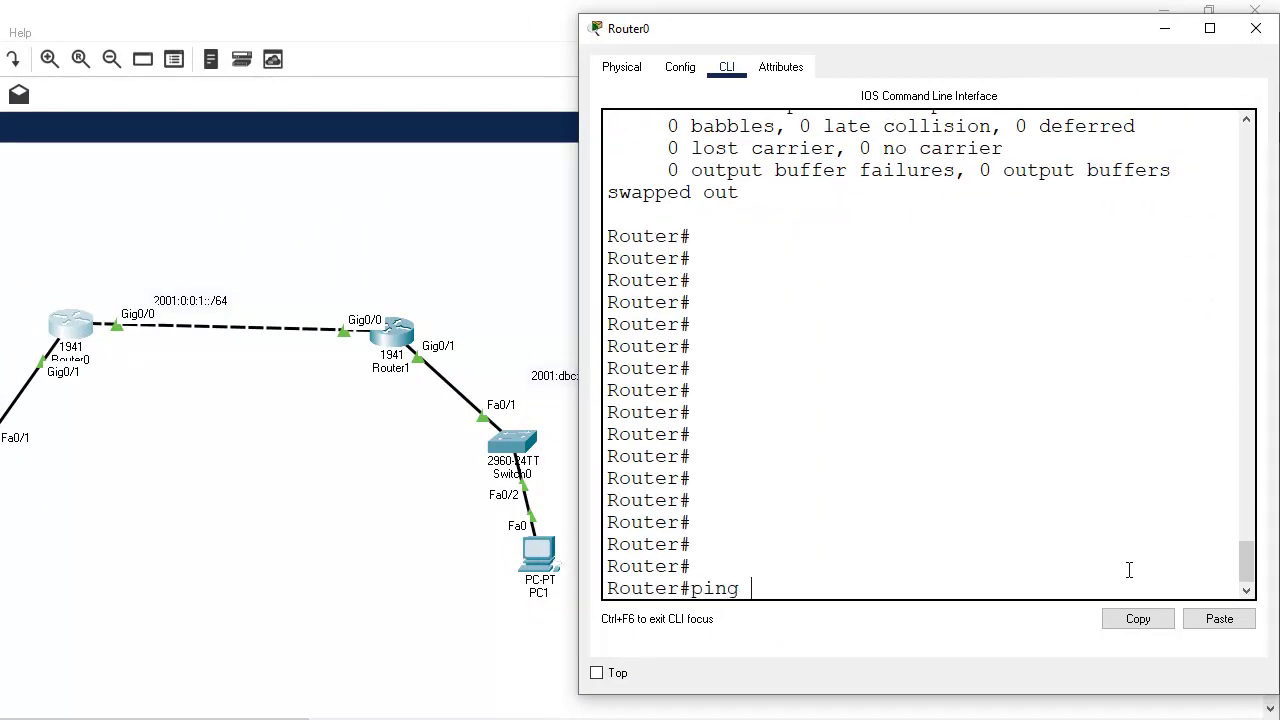
left_click(1222, 618)
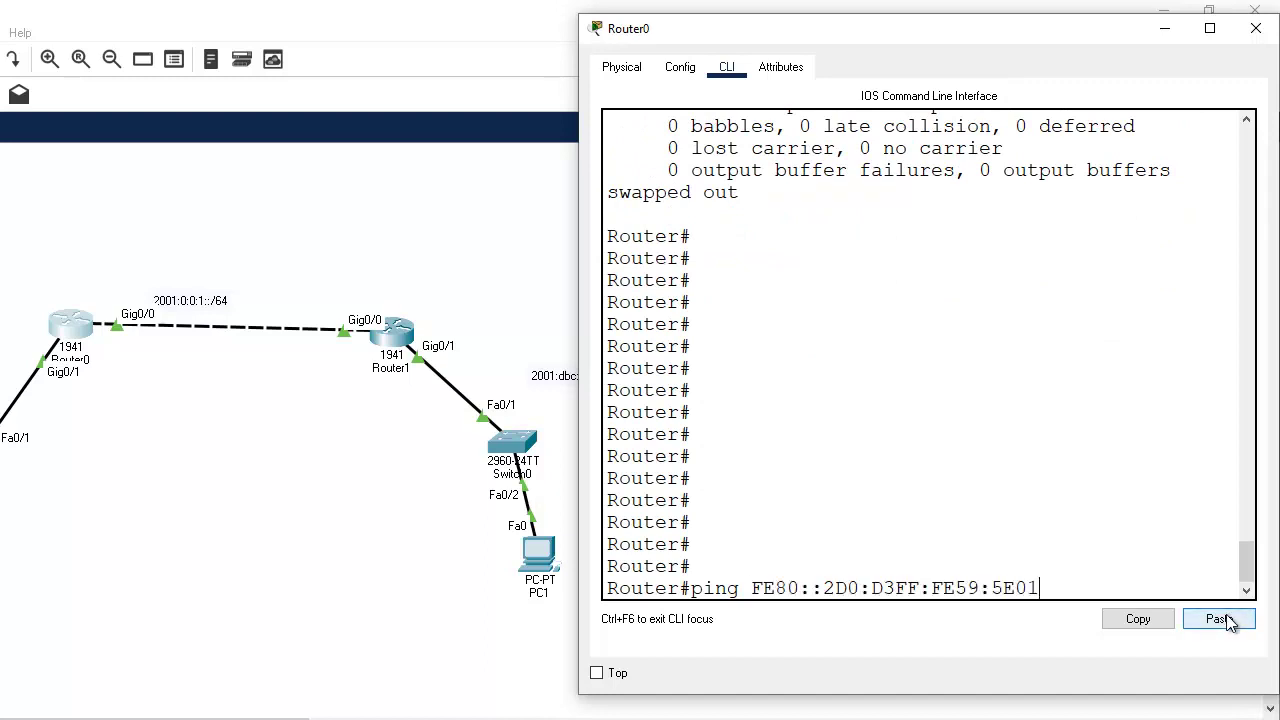
key("Return")
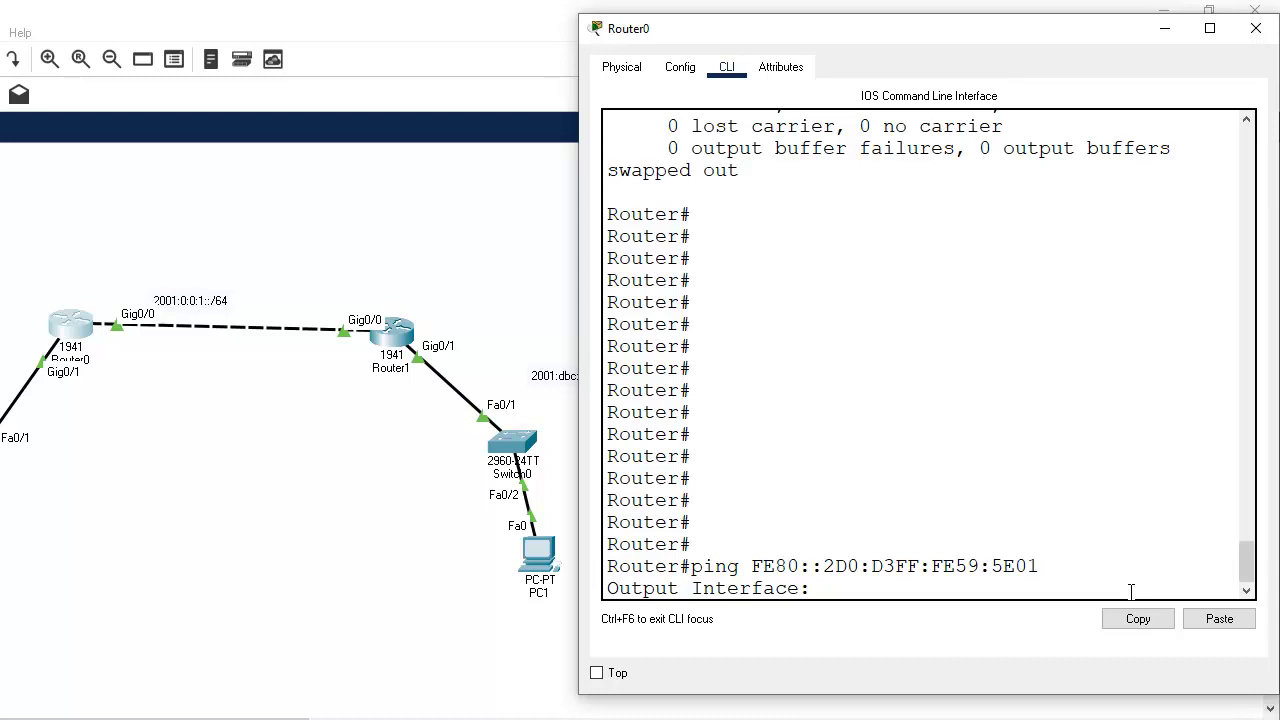
type("GigabitEthe")
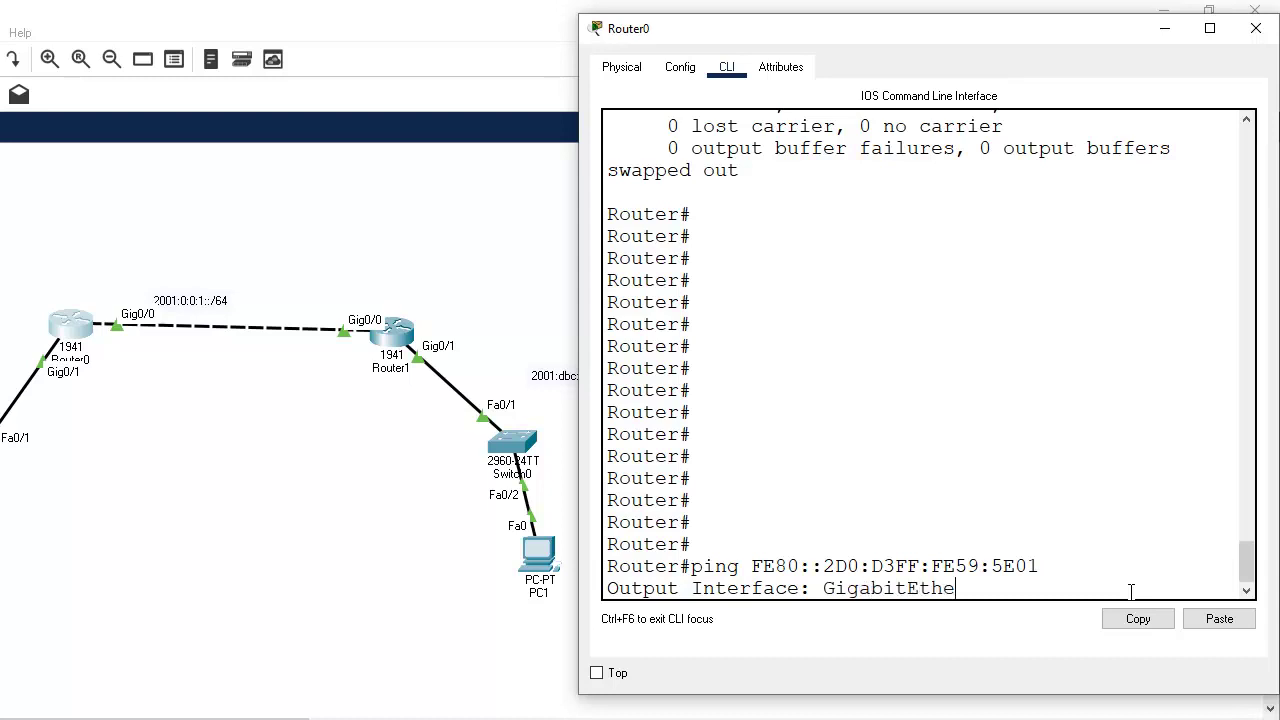
type("rnet0/0")
key("Return")
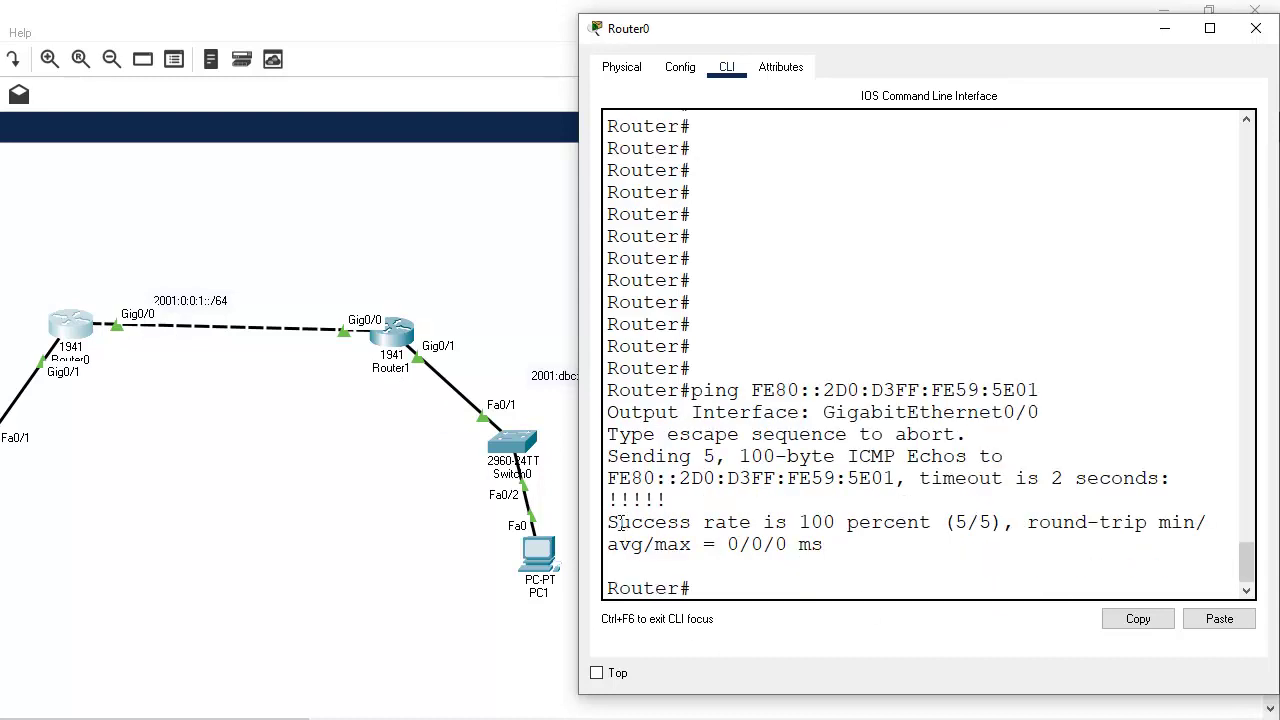
left_click_drag(607, 500, 702, 505)
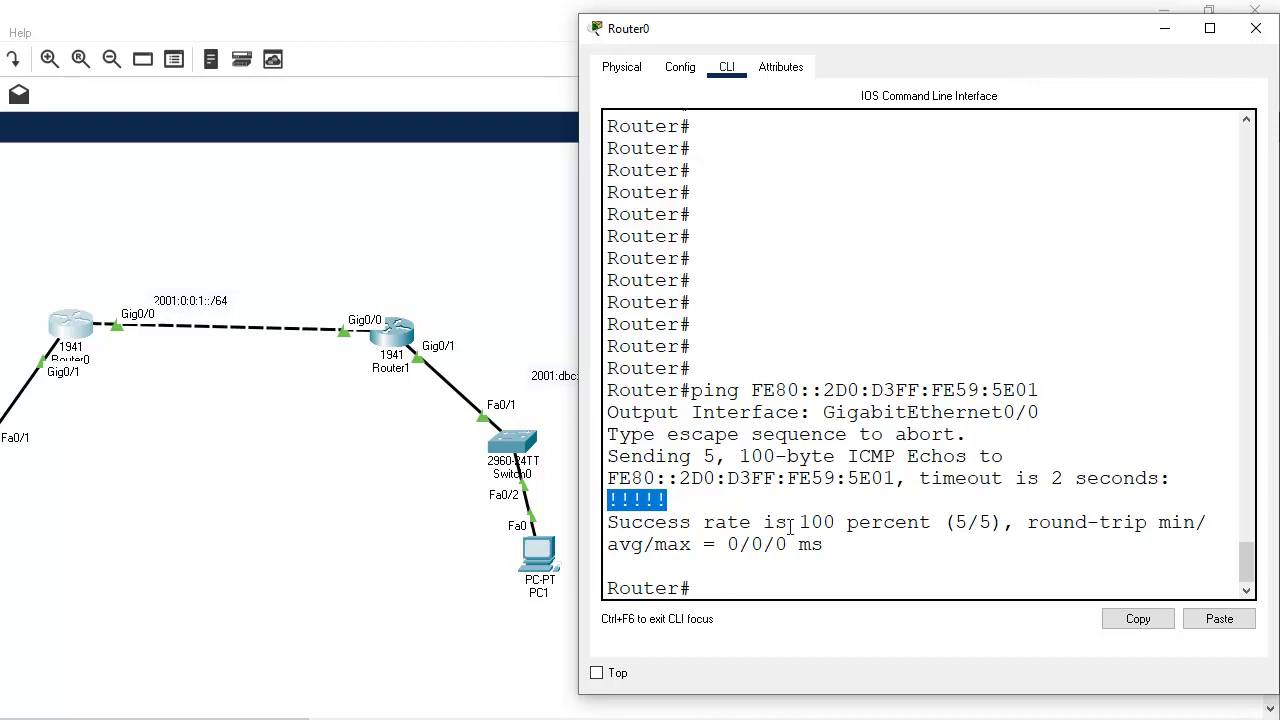
left_click_drag(835, 522, 773, 515)
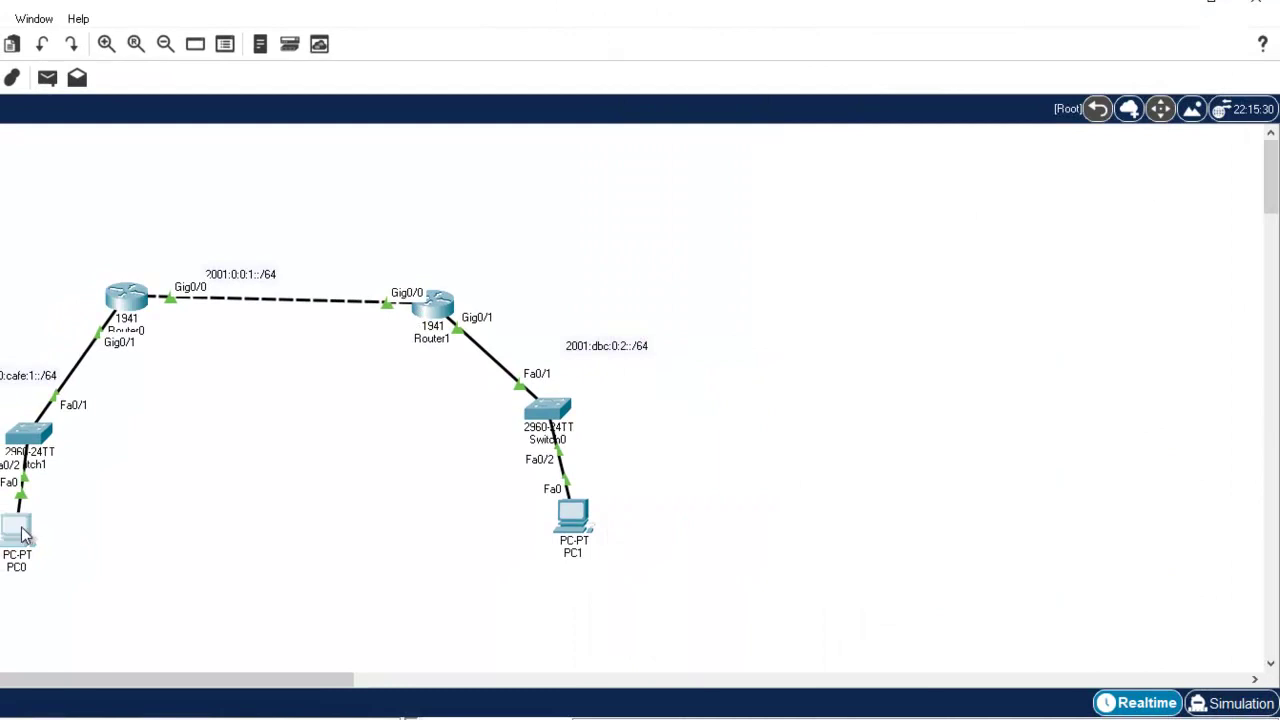
Open PC0's IP Configuration, examine its IPv6 link-local address and close the PC0 window
left_click(18, 528)
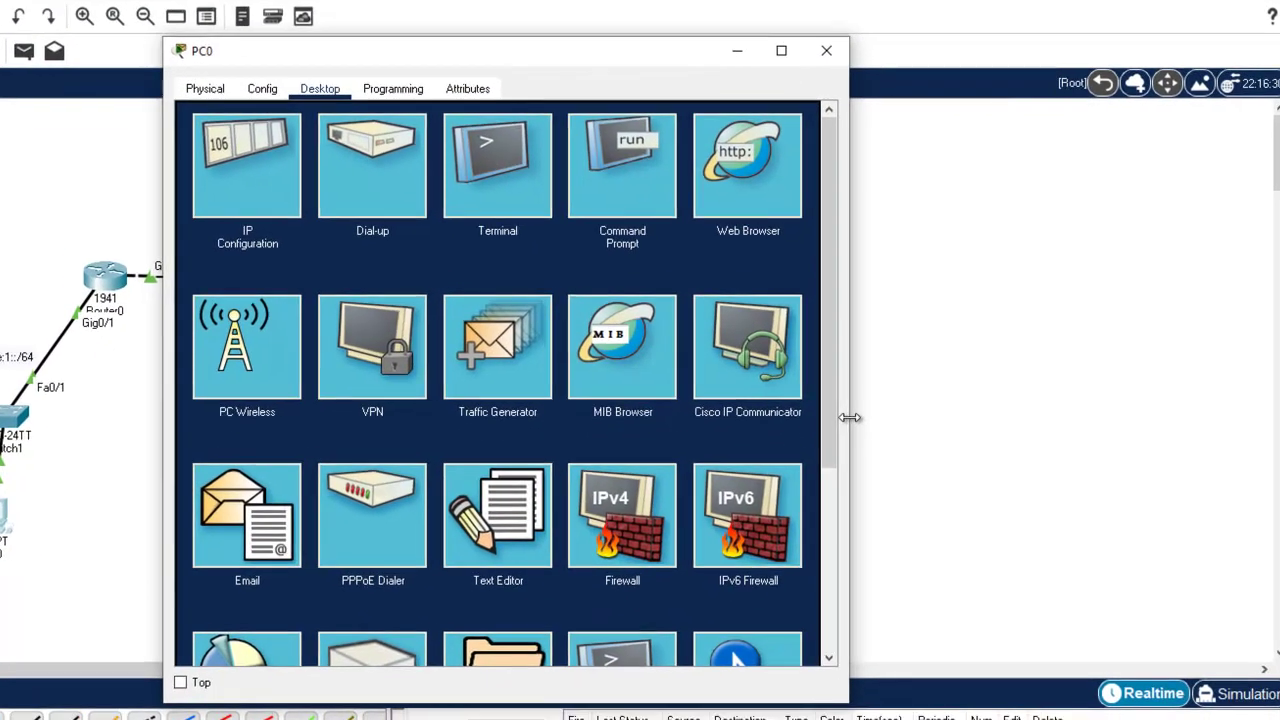
left_click_drag(850, 437, 1122, 401)
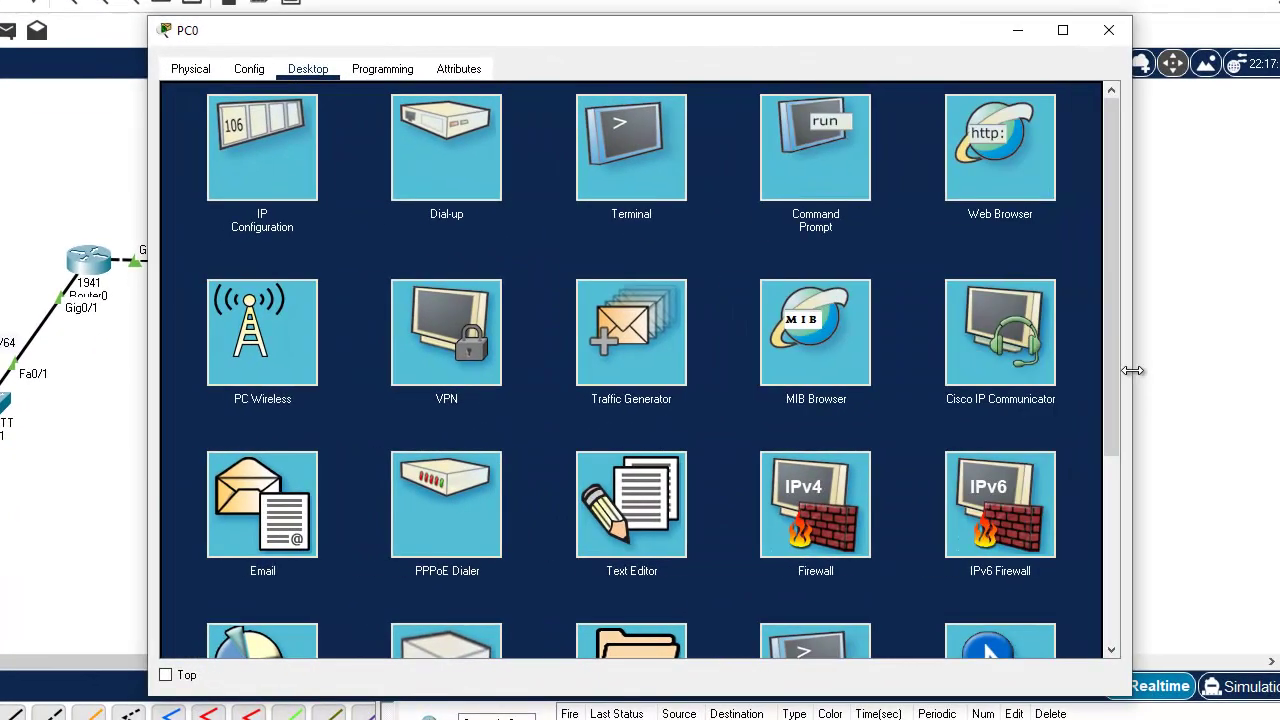
left_click(287, 177)
left_click(591, 389)
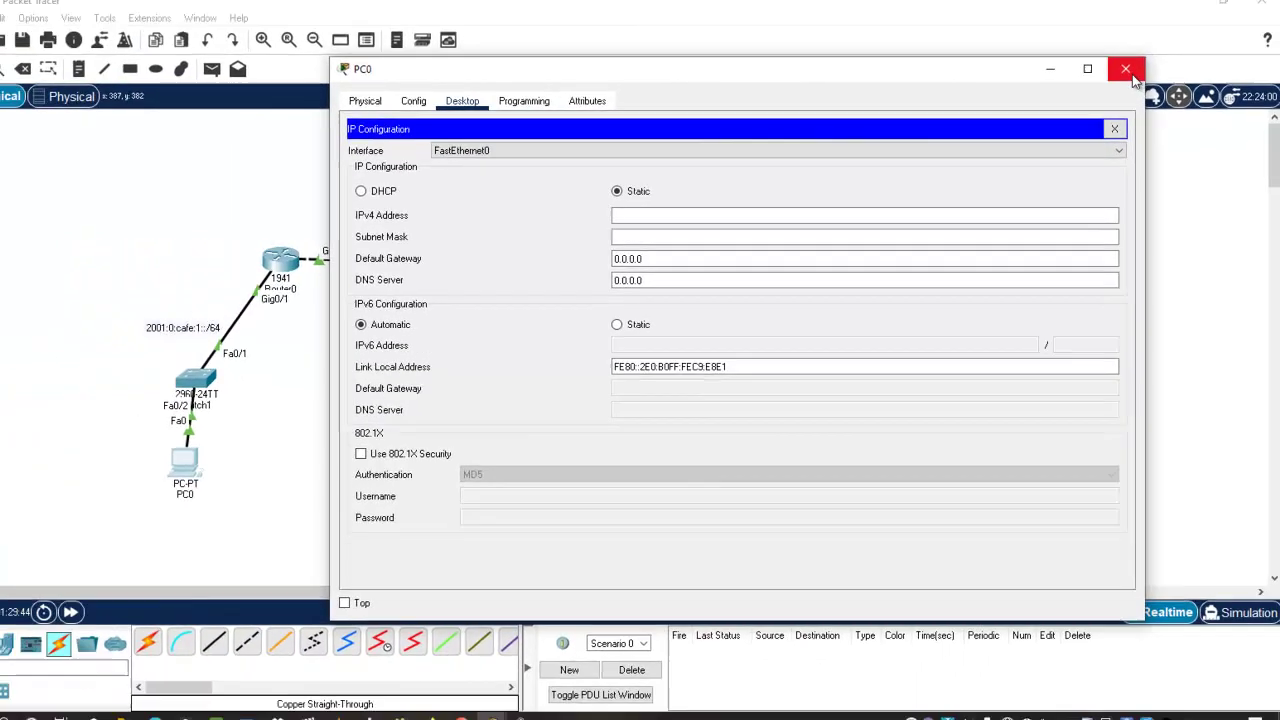
left_click(1109, 30)
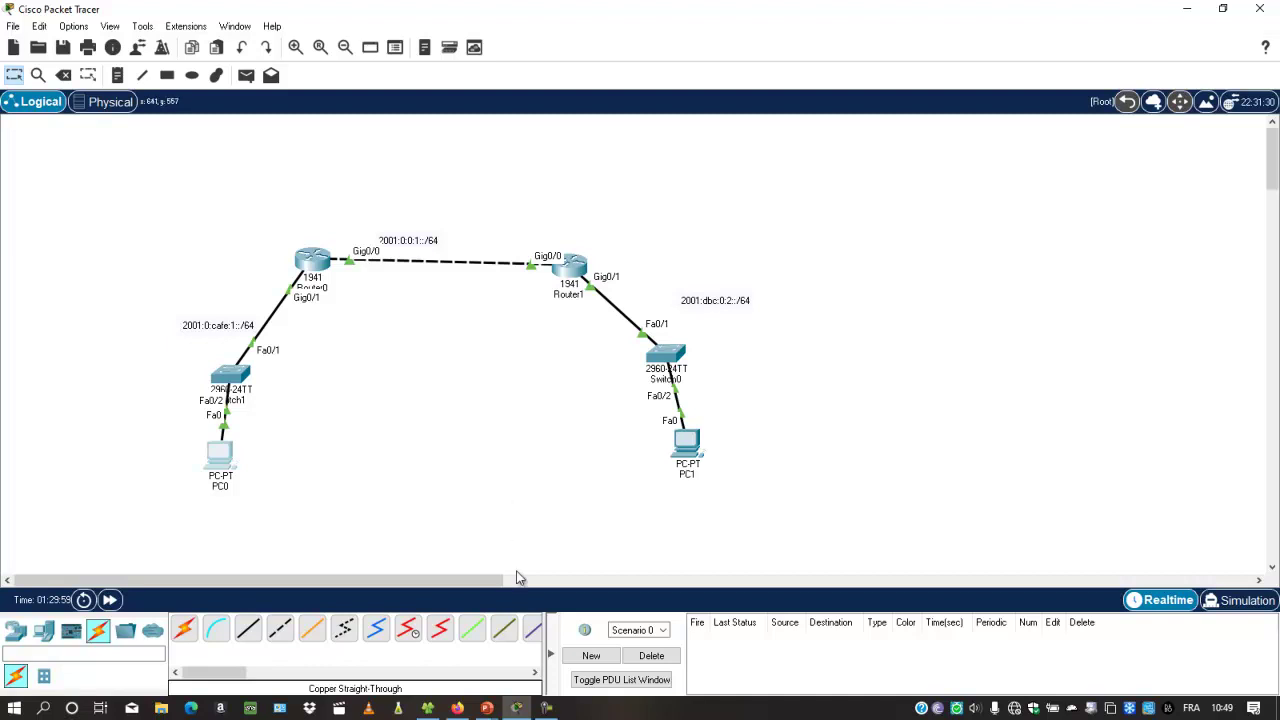
left_click(546, 707)
left_click(1247, 636)
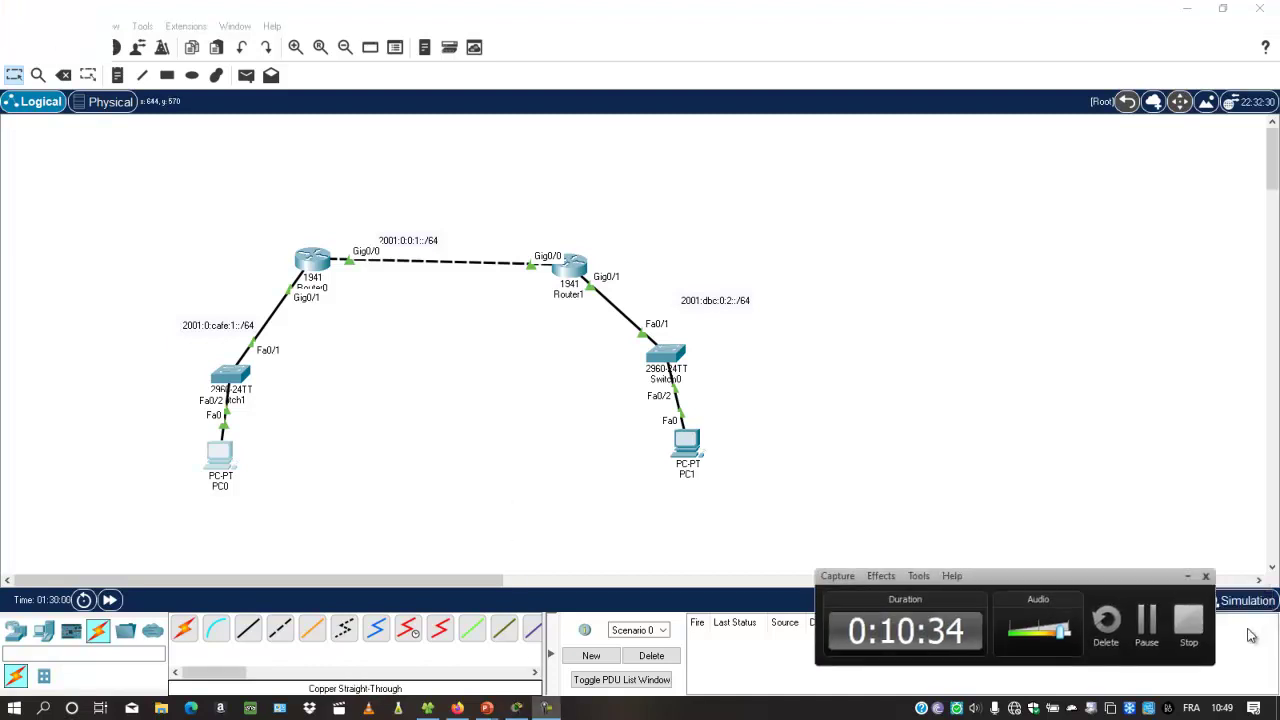